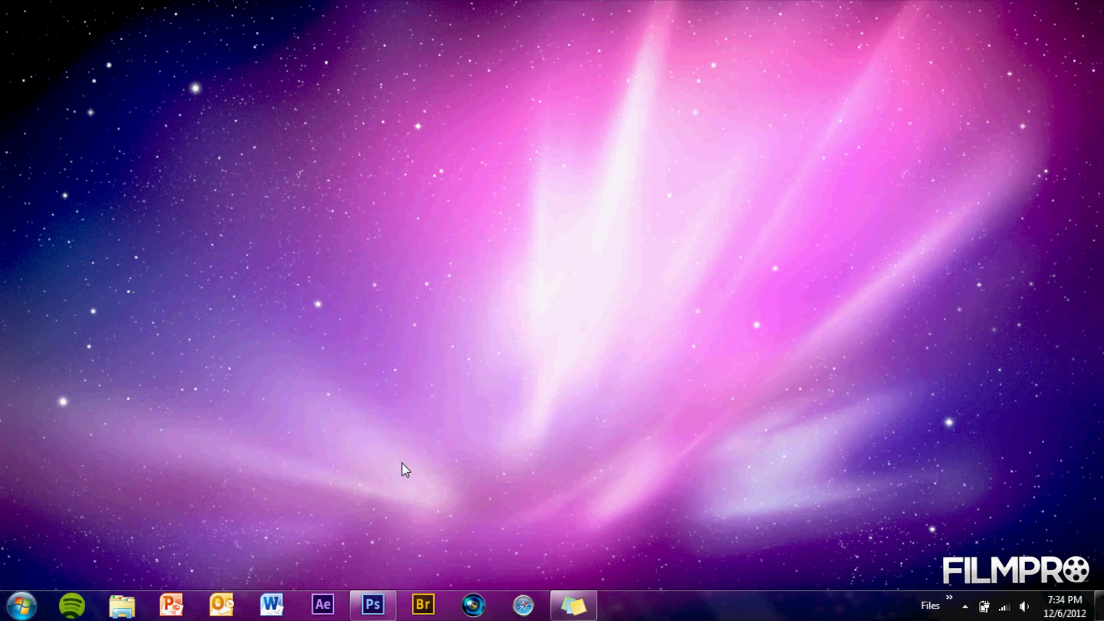
Restore the Photoshop window and start a new document from the File menu.
{"action": "right_click", "coordinate": [376, 614]}
{"action": "left_click", "coordinate": [378, 616]}
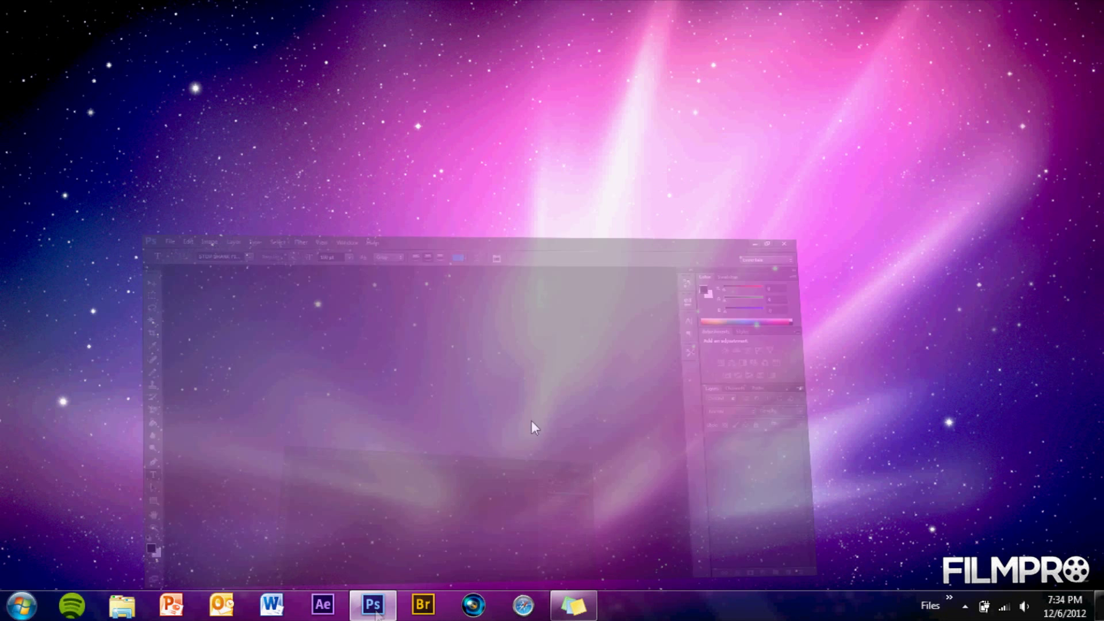
{"action": "left_click", "coordinate": [45, 10]}
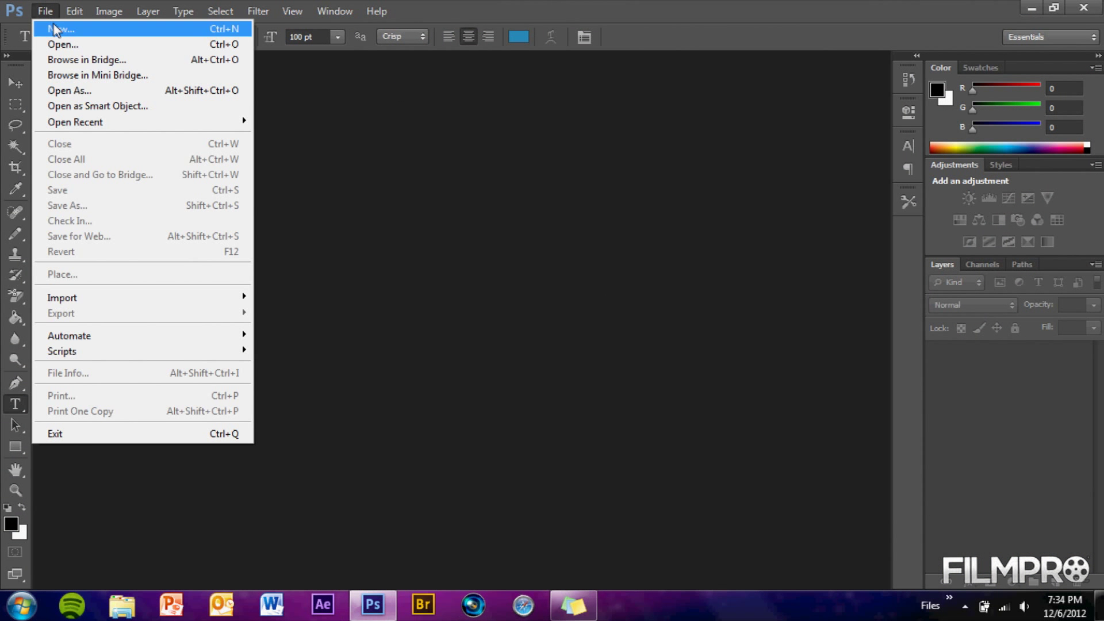
{"action": "left_click", "coordinate": [58, 30]}
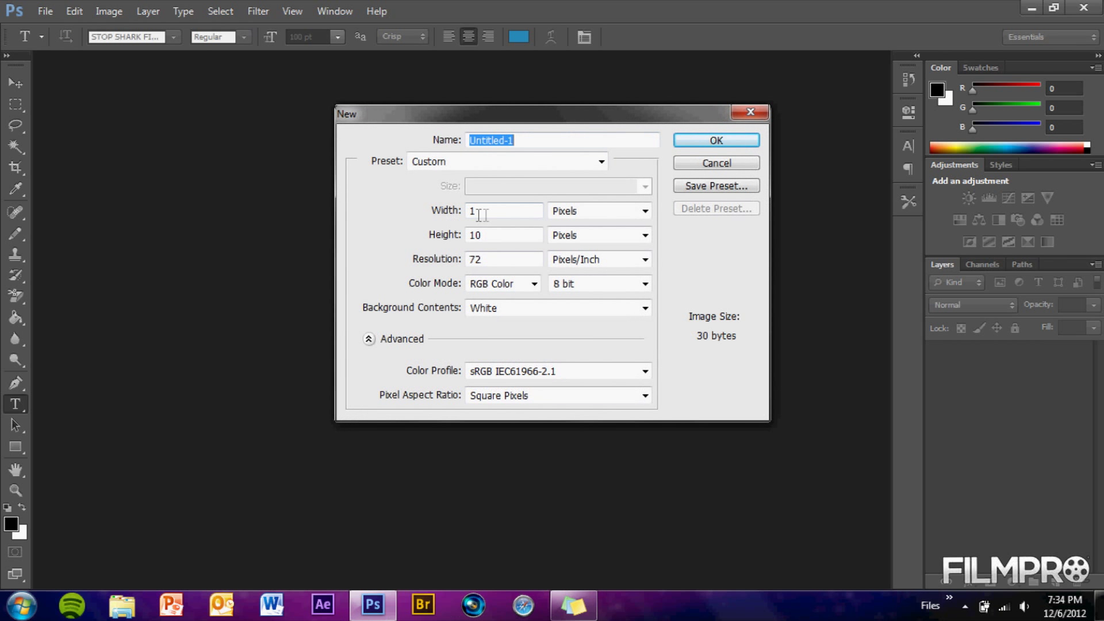
Create the new document at 970 × 1700 pixels.
{"action": "double_click", "coordinate": [506, 210]}
{"action": "key", "text": "BackSpace"}
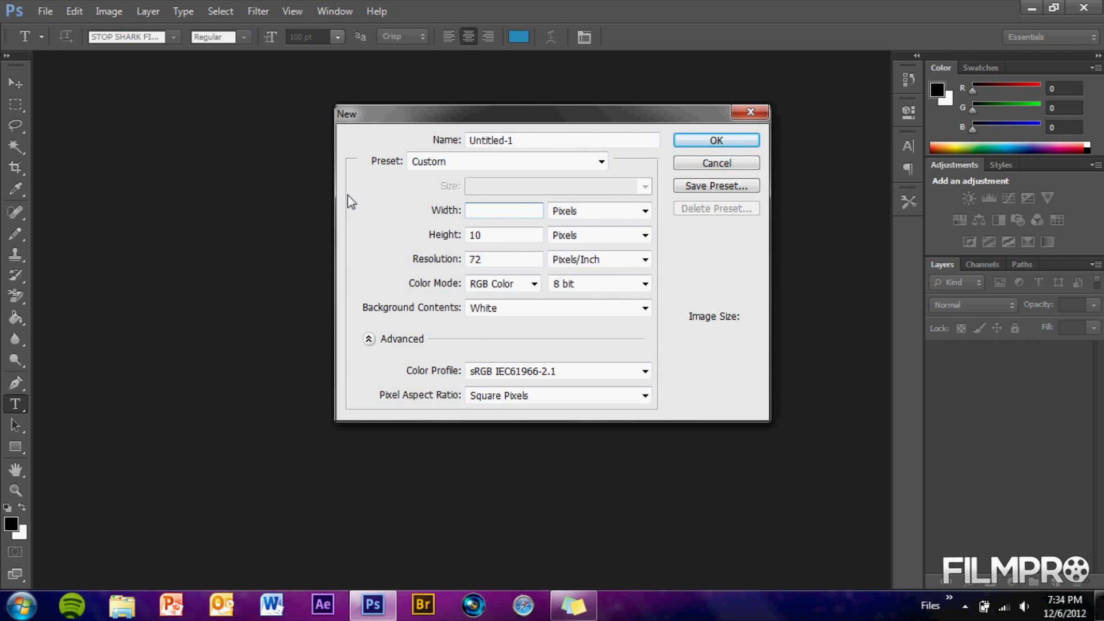
{"action": "type", "text": "970"}
{"action": "double_click", "coordinate": [489, 235]}
{"action": "type", "text": "1"}
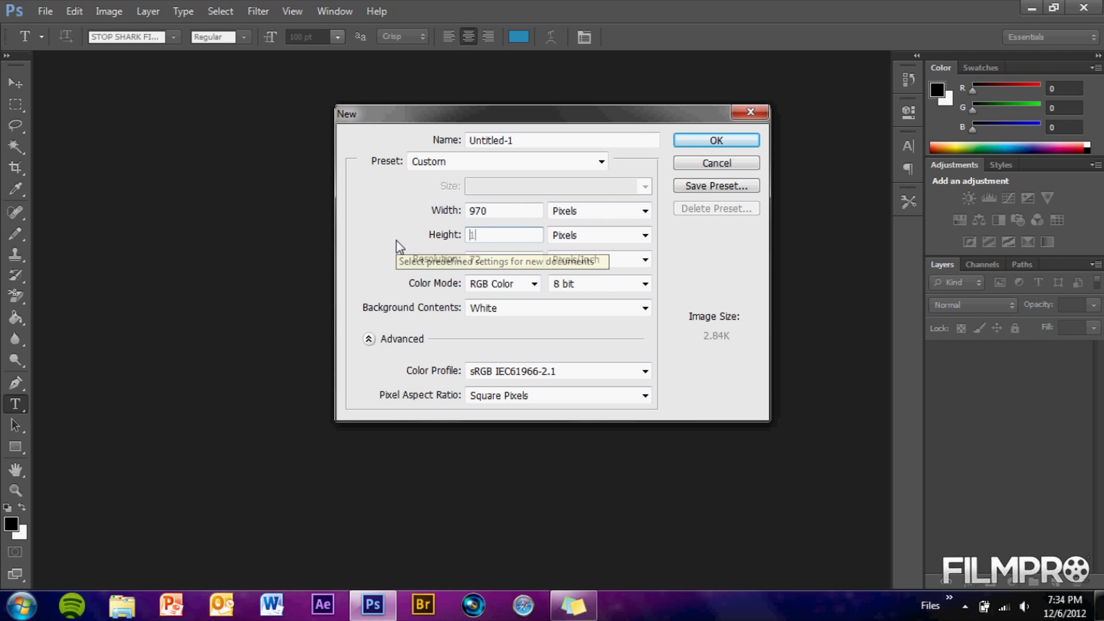
{"action": "type", "text": "700"}
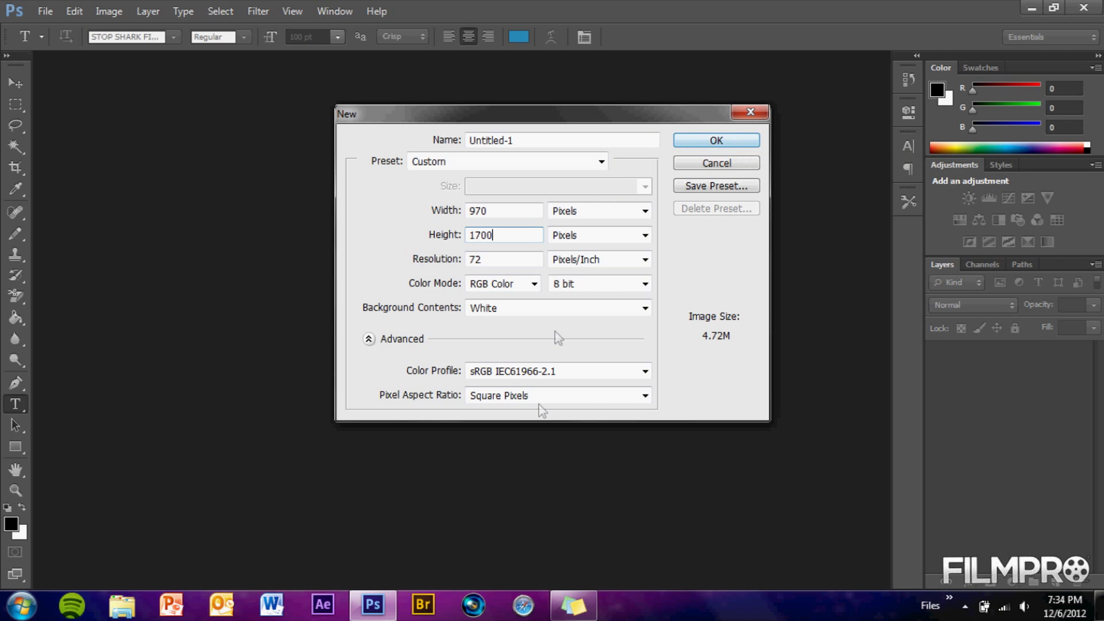
{"action": "left_click", "coordinate": [690, 143]}
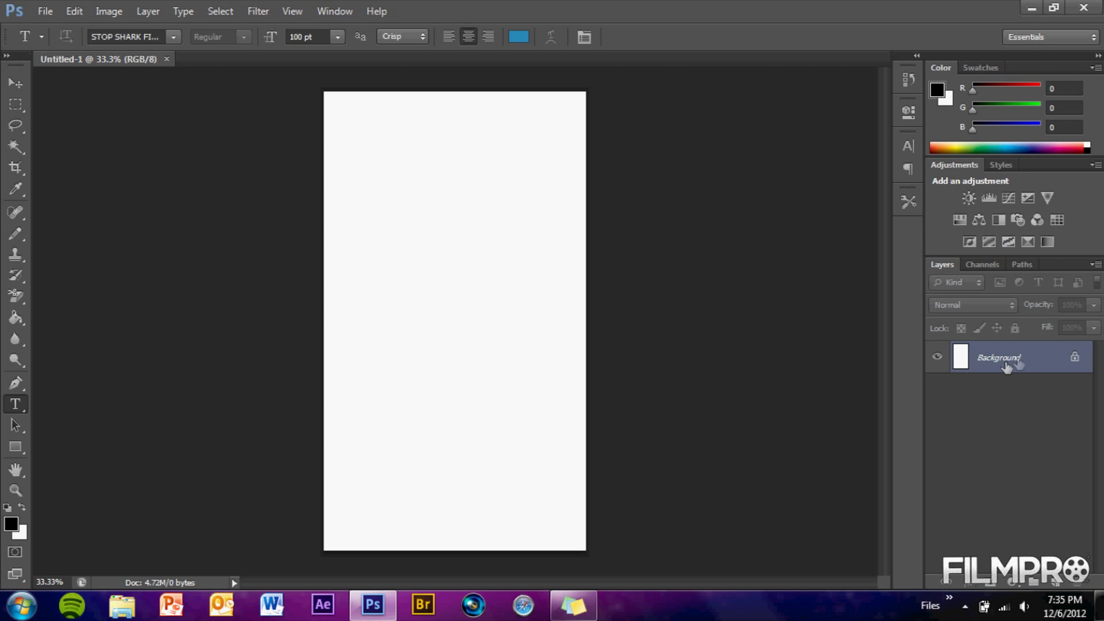
Convert Background to Layer 0, add a new Layer 1, and move it beneath Layer 0.
{"action": "double_click", "coordinate": [1029, 368]}
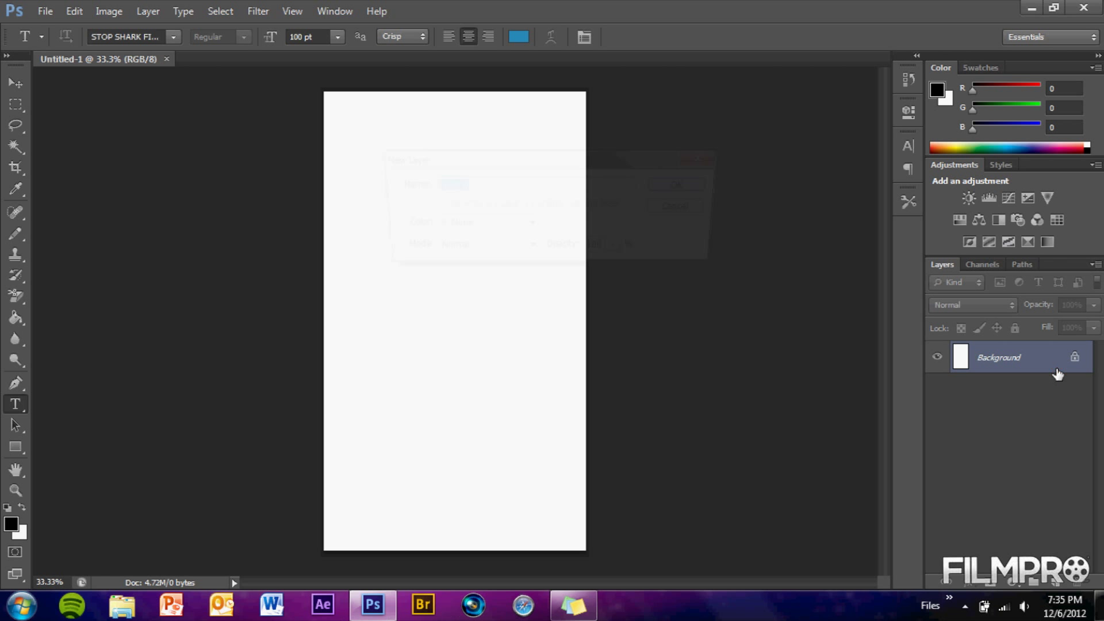
{"action": "left_click", "coordinate": [685, 185]}
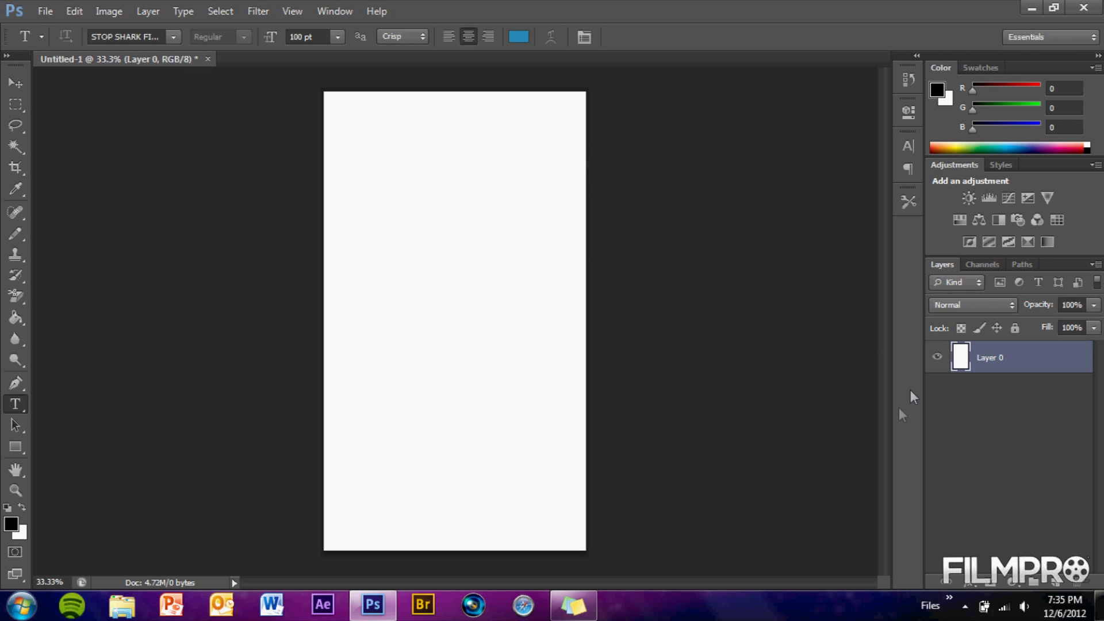
{"action": "left_click", "coordinate": [46, 11]}
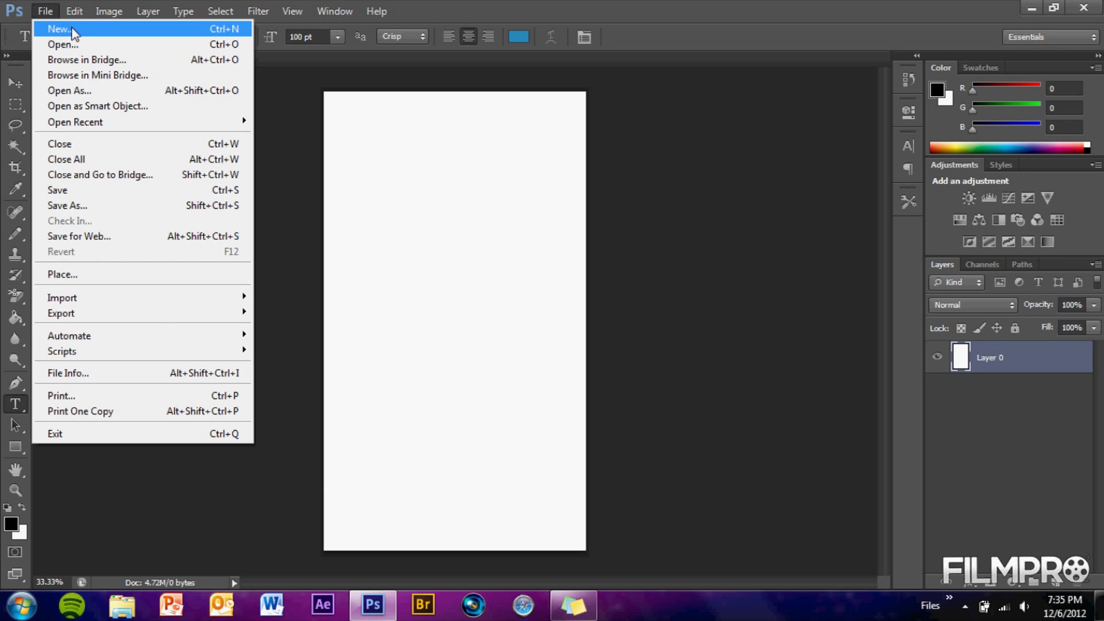
{"action": "mouse_move", "coordinate": [148, 12]}
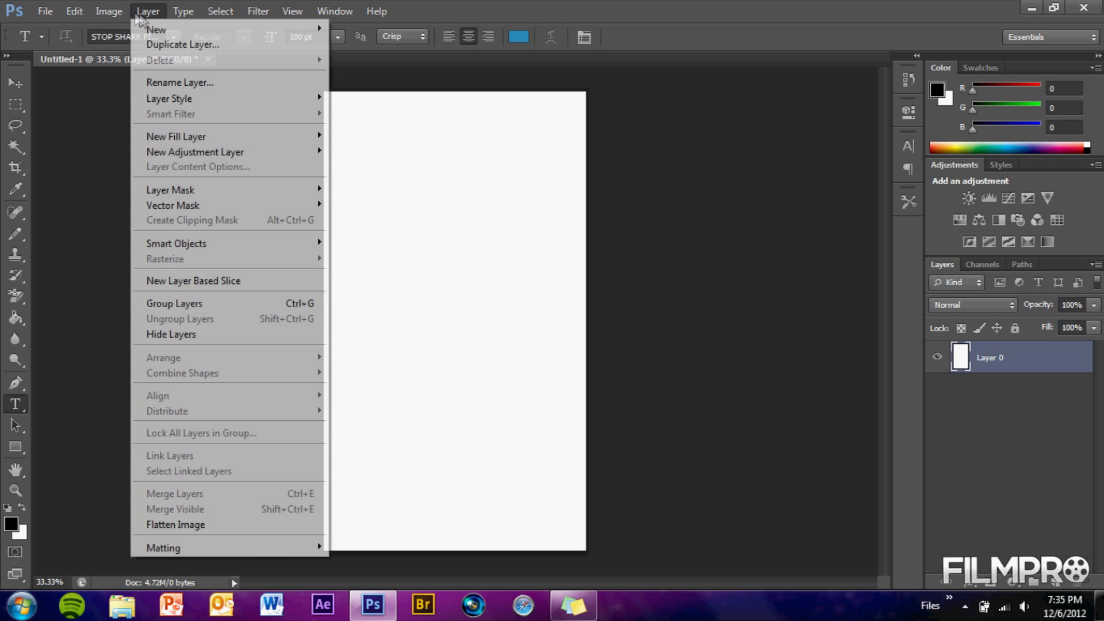
{"action": "mouse_move", "coordinate": [158, 30]}
{"action": "left_click", "coordinate": [384, 32]}
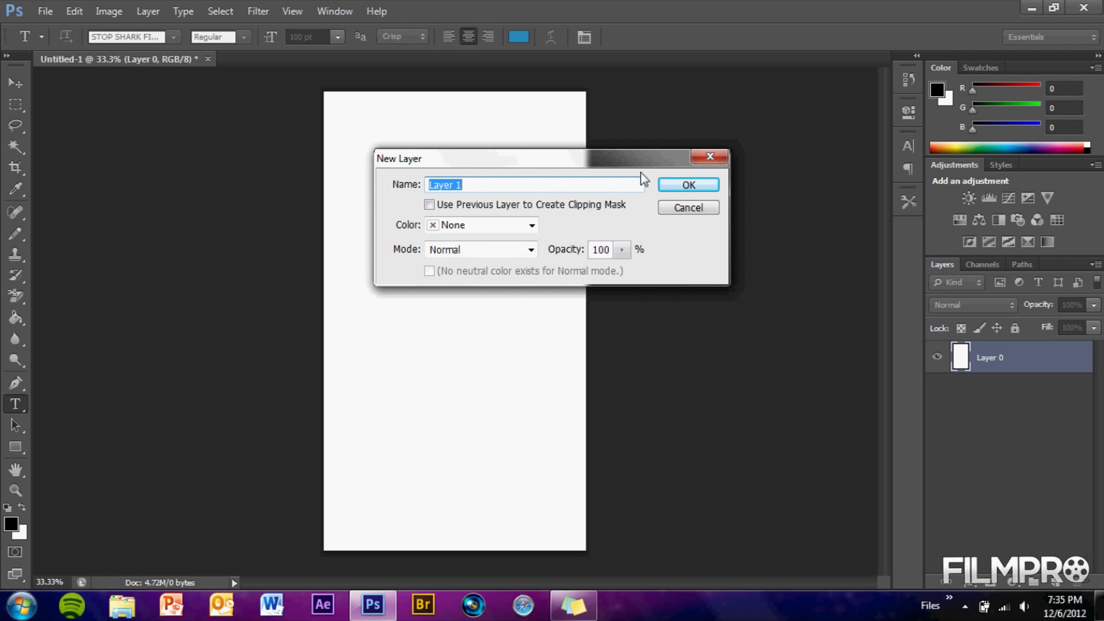
{"action": "left_click", "coordinate": [683, 188]}
{"action": "left_click_drag", "start_coordinate": [1050, 359], "coordinate": [1052, 435]}
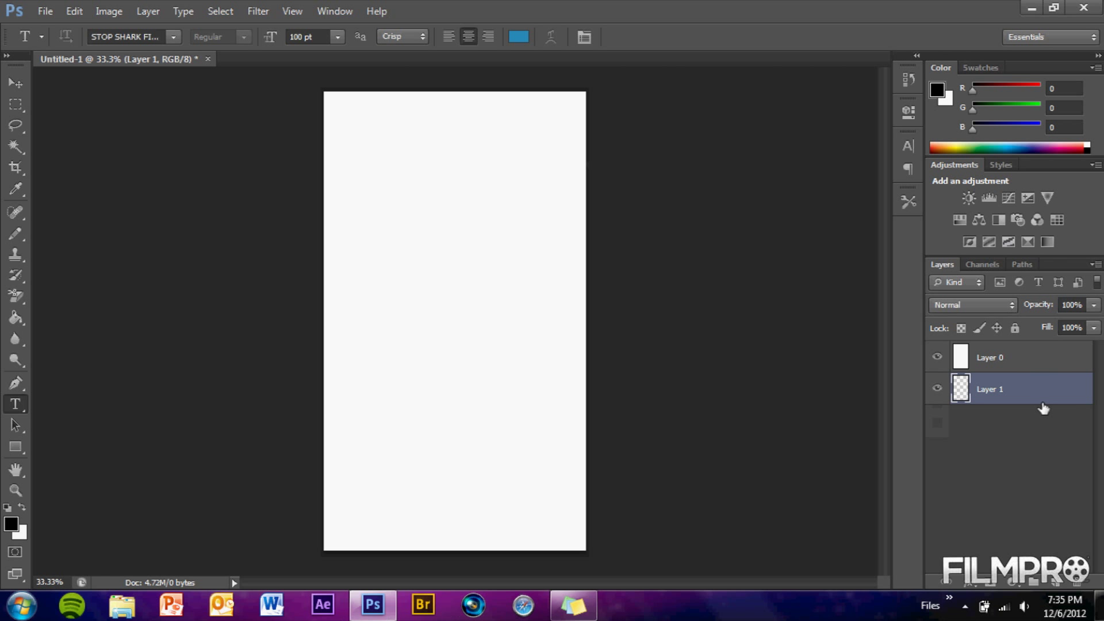
Set the Canvas Size width to 2000 pixels, replacing the original 970.
{"action": "left_click", "coordinate": [109, 11]}
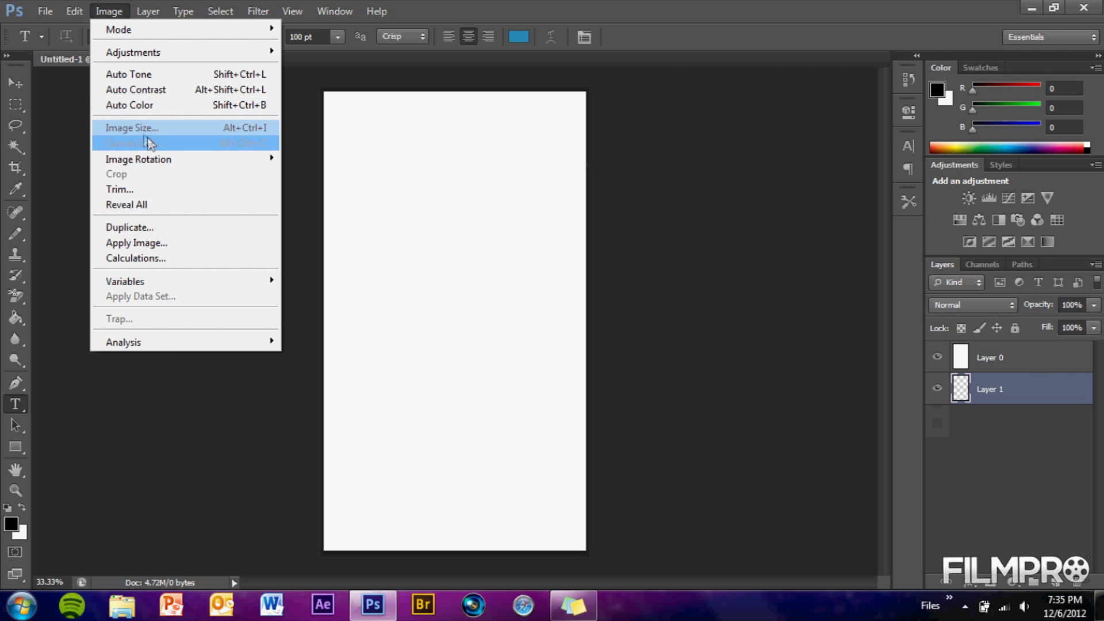
{"action": "left_click", "coordinate": [148, 142]}
{"action": "left_click", "coordinate": [598, 220]}
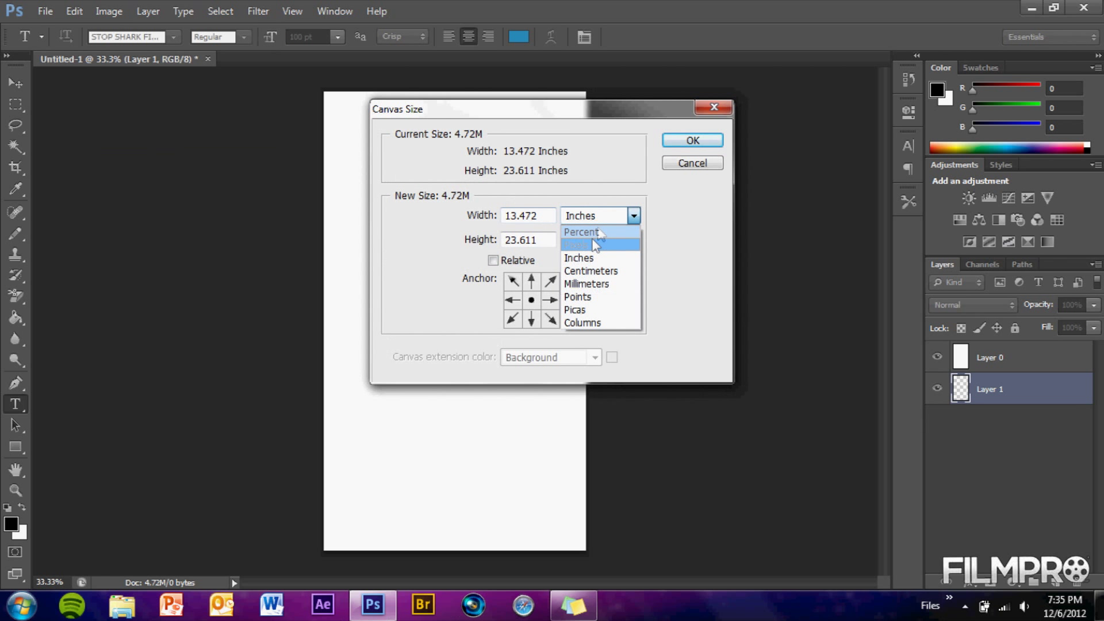
{"action": "left_click", "coordinate": [592, 245]}
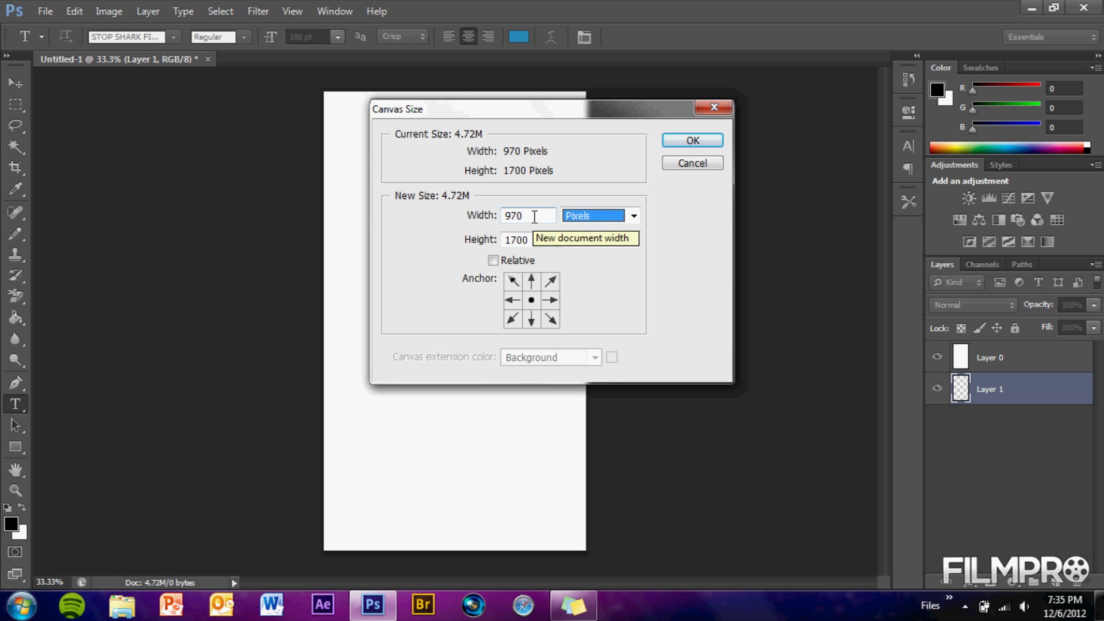
{"action": "left_click_drag", "start_coordinate": [534, 217], "coordinate": [502, 215]}
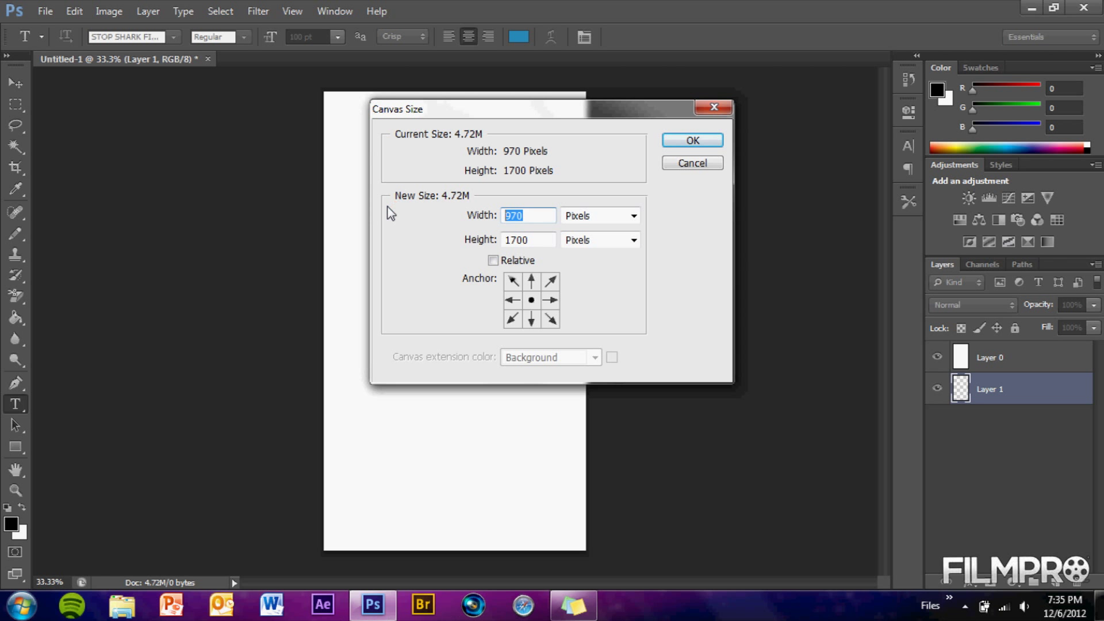
{"action": "key", "text": "BackSpace"}
{"action": "type", "text": "2000"}
{"action": "key", "text": "Return"}
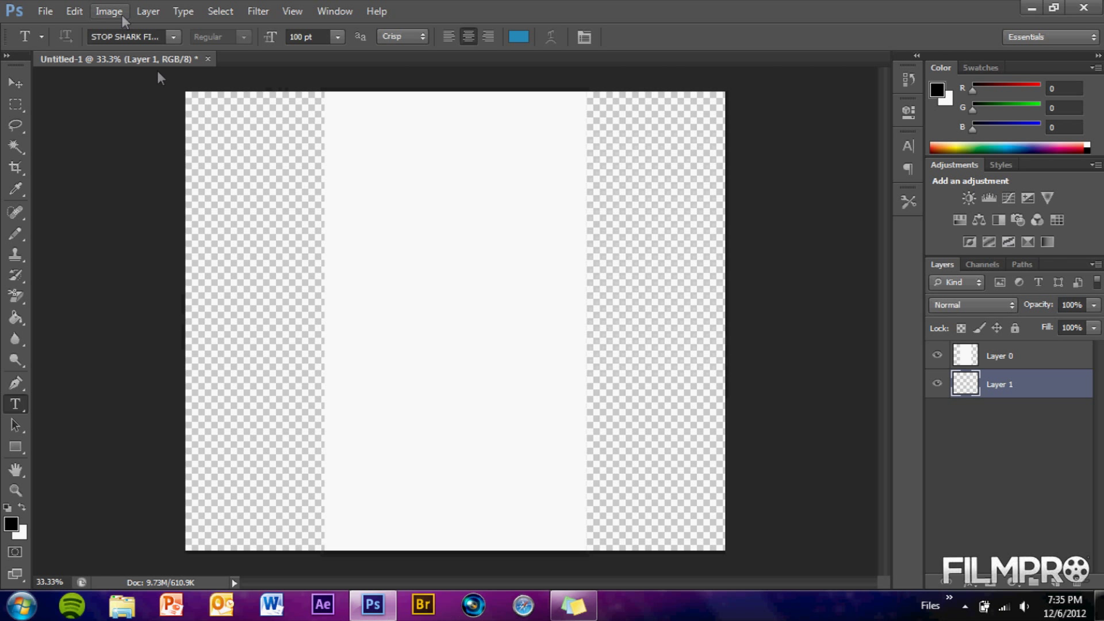
Paint-bucket fill Layer 1's transparent sides with bright blue (0, 168, 255), then open its Layer Style.
{"action": "left_click", "coordinate": [16, 317]}
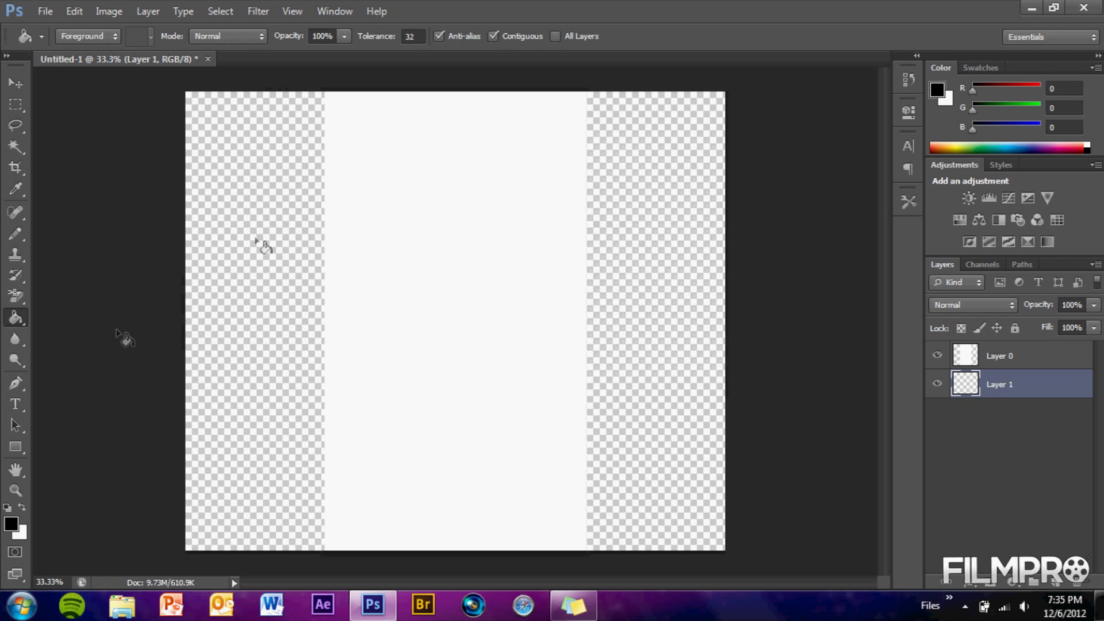
{"action": "left_click", "coordinate": [10, 523]}
{"action": "type", "text": "100"}
{"action": "key", "text": "Tab"}
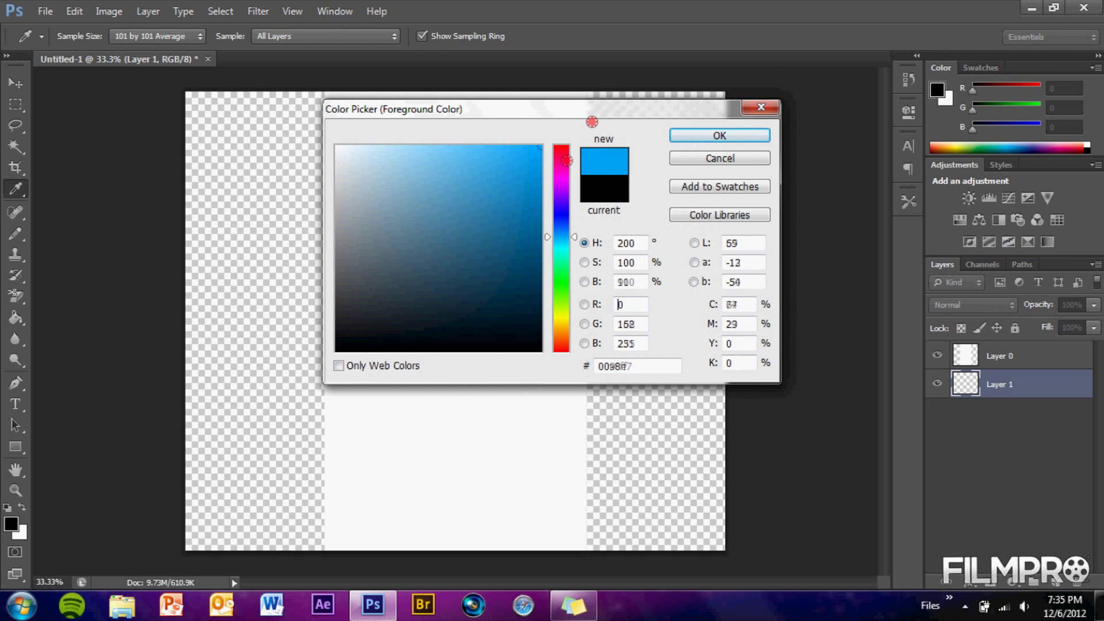
{"action": "left_click", "coordinate": [719, 135]}
{"action": "left_click", "coordinate": [228, 282]}
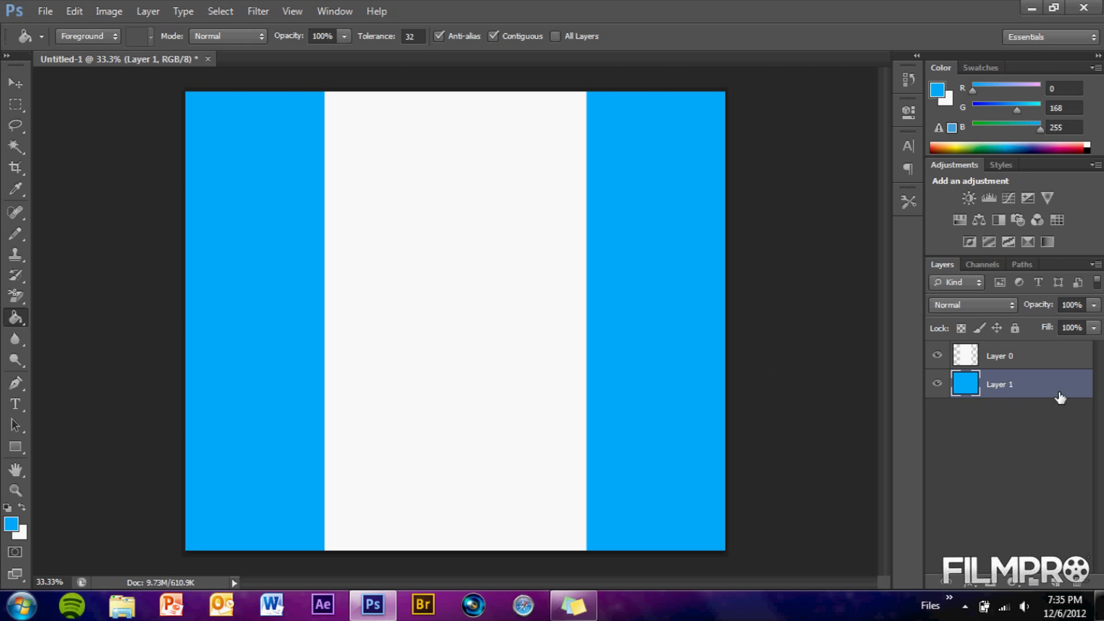
{"action": "double_click", "coordinate": [1058, 396]}
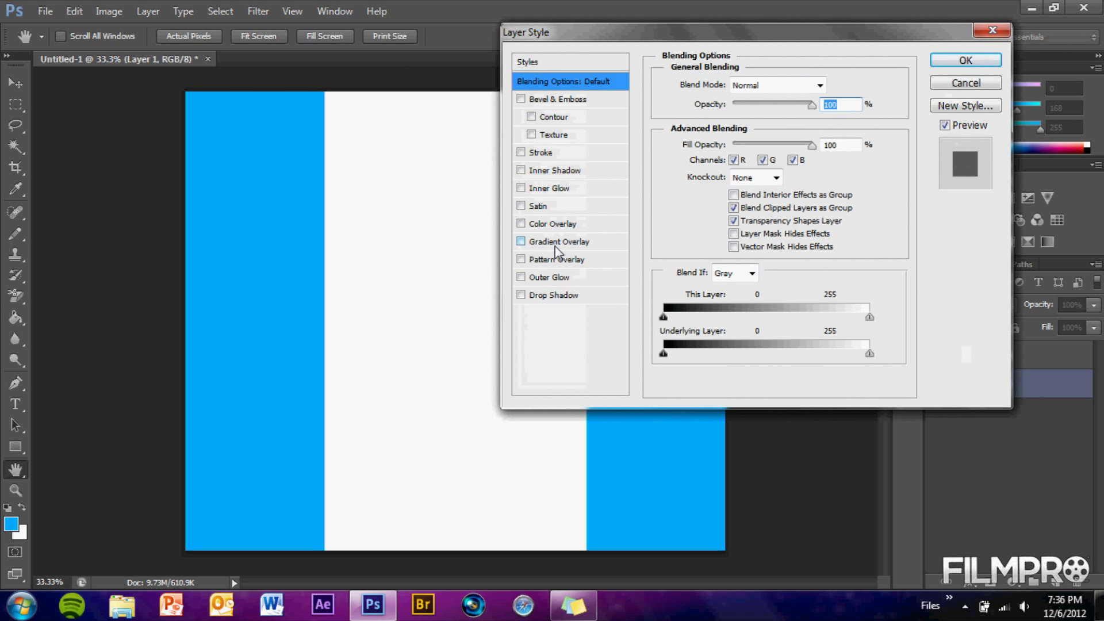
Enable Gradient Overlay, preview Radial, Angle, Reflected and Diamond styles, then keep Linear.
{"action": "left_click", "coordinate": [557, 242]}
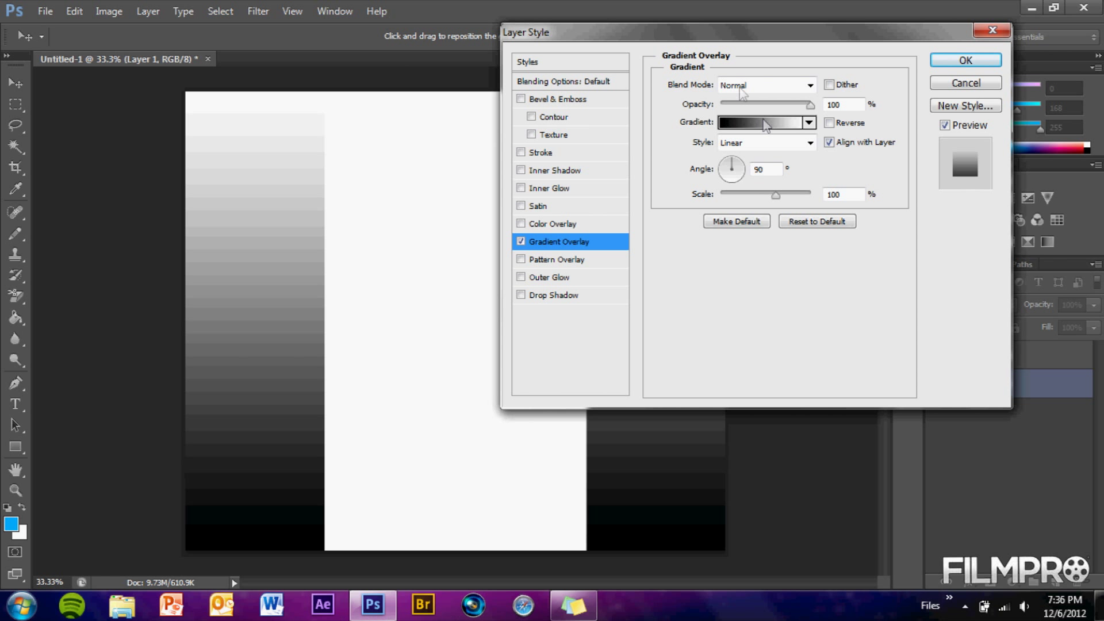
{"action": "left_click", "coordinate": [782, 141]}
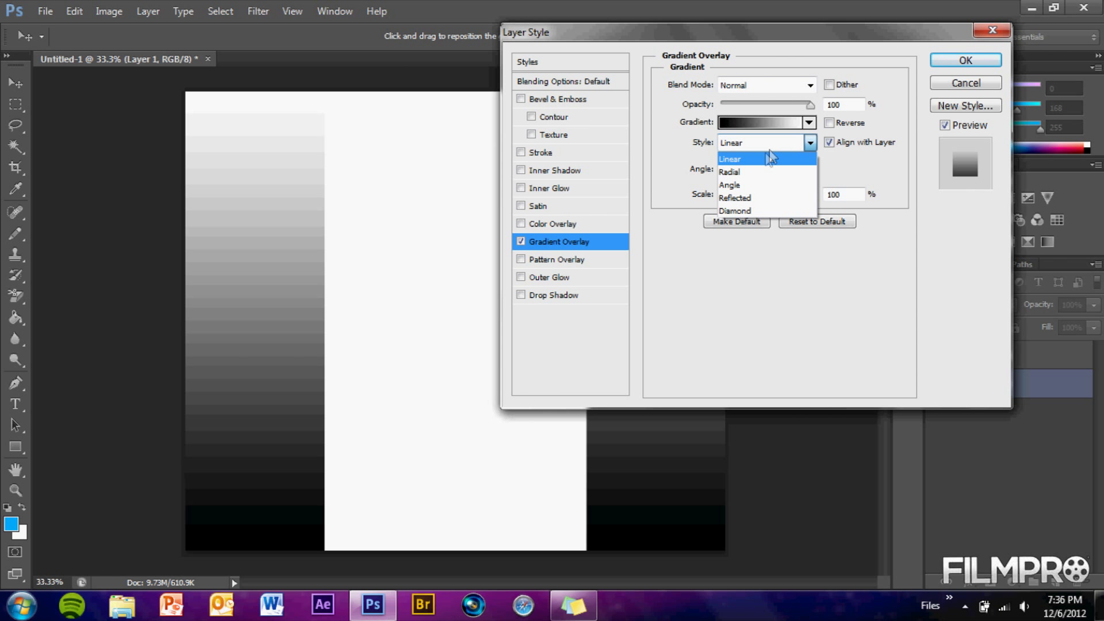
{"action": "left_click", "coordinate": [747, 170]}
{"action": "left_click", "coordinate": [754, 144]}
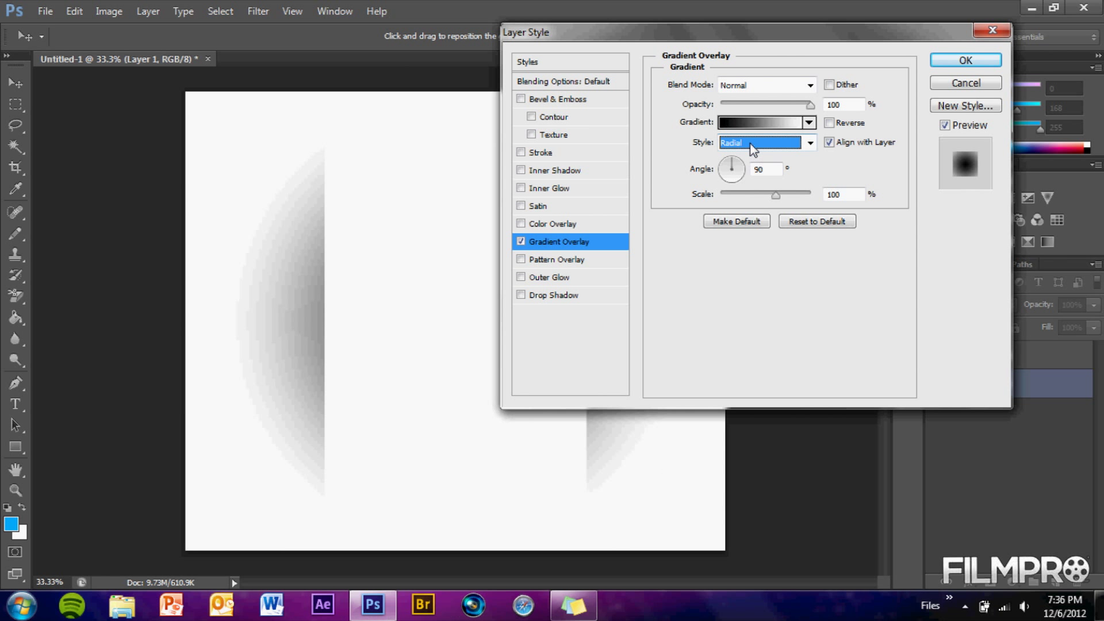
{"action": "left_click", "coordinate": [756, 181]}
{"action": "left_click", "coordinate": [758, 144]}
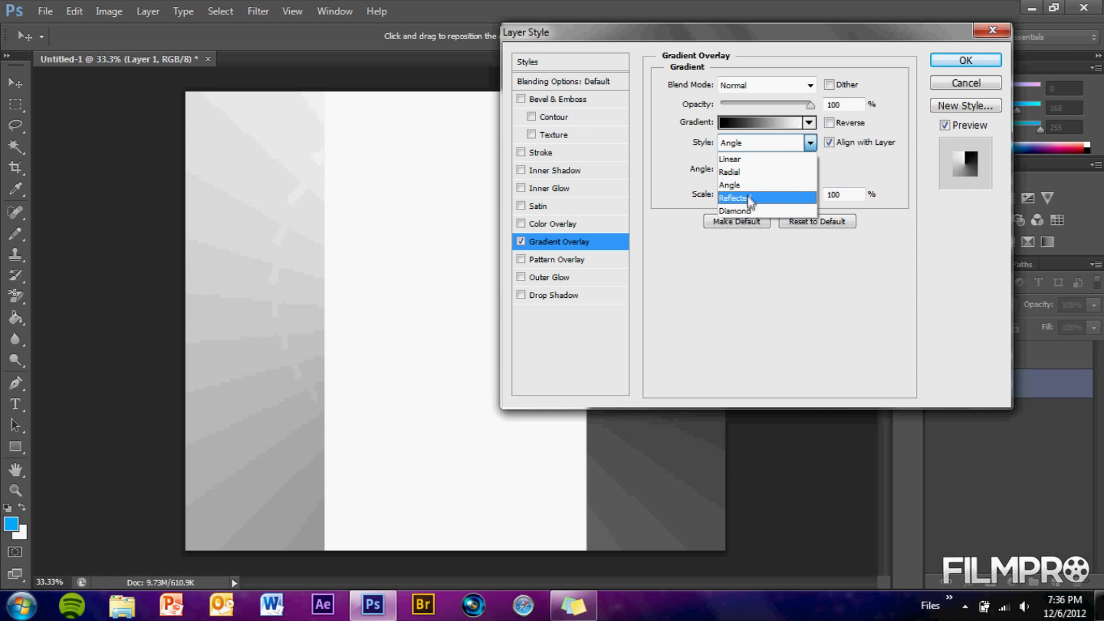
{"action": "left_click", "coordinate": [747, 195]}
{"action": "left_click", "coordinate": [757, 144]}
{"action": "left_click", "coordinate": [747, 208]}
{"action": "left_click", "coordinate": [748, 144]}
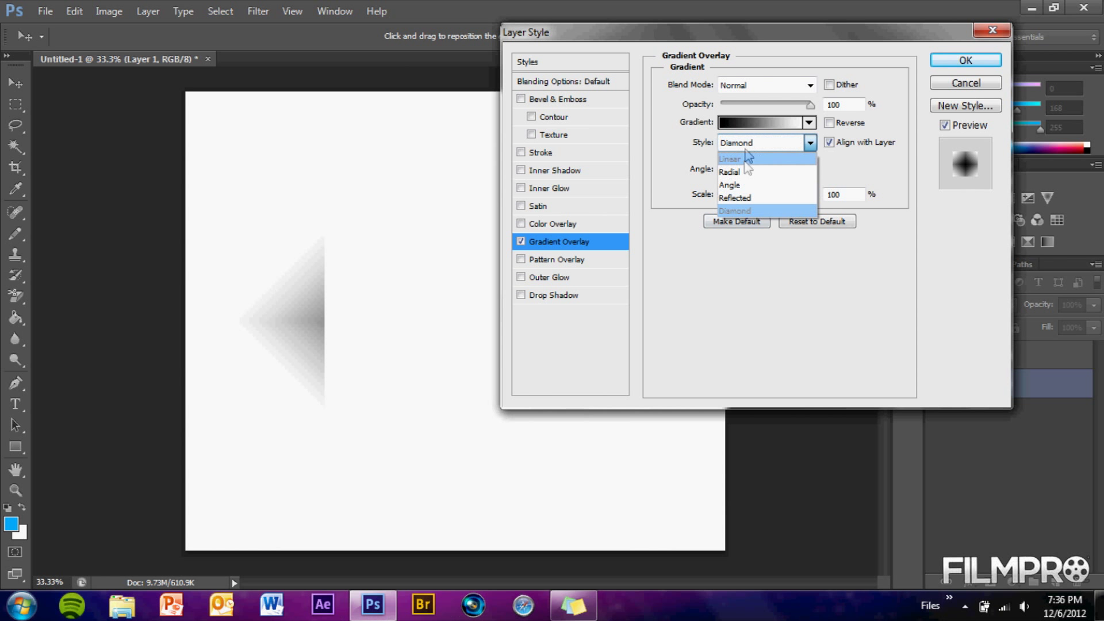
{"action": "left_click", "coordinate": [746, 157]}
{"action": "left_click", "coordinate": [777, 124]}
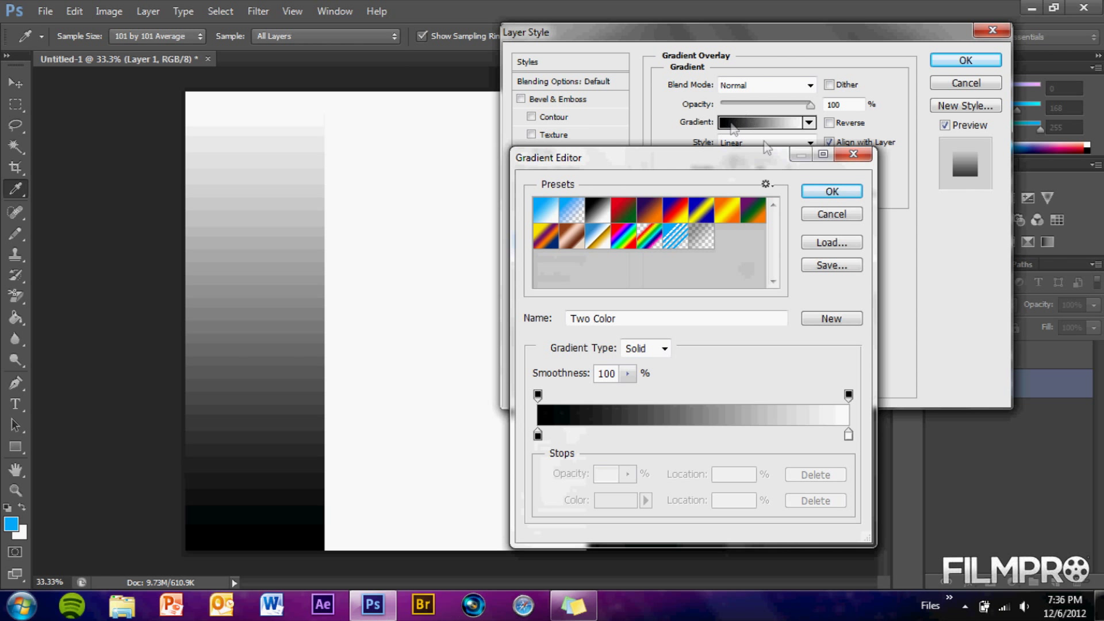
Set the gradient's left stop to the bright blue foreground colour (00a8ff).
{"action": "left_click", "coordinate": [839, 190]}
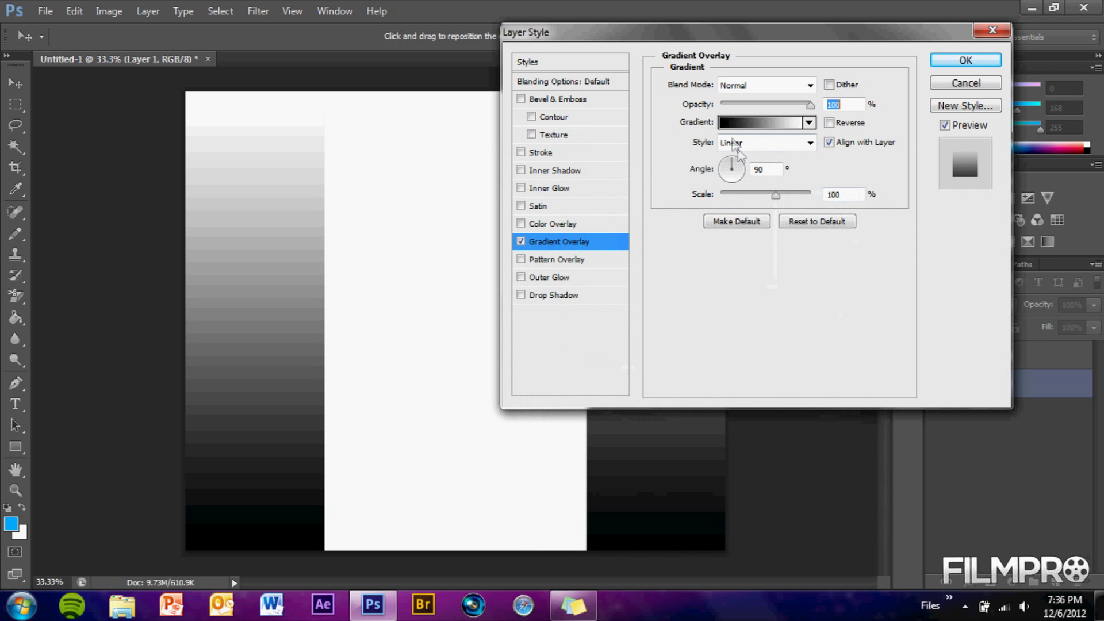
{"action": "left_click", "coordinate": [774, 130]}
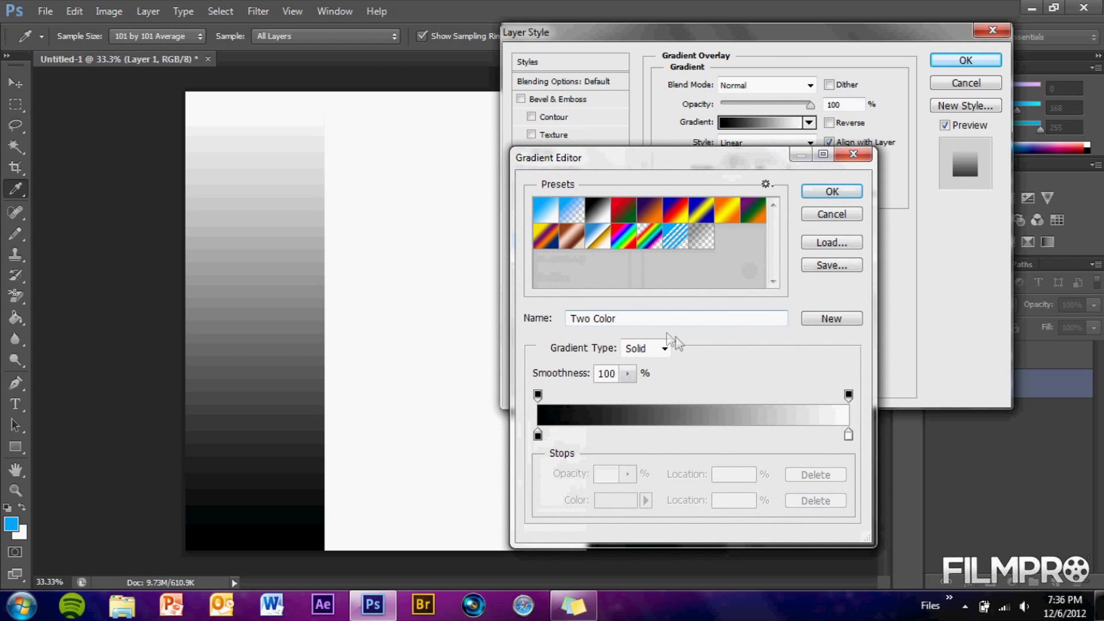
{"action": "left_click", "coordinate": [537, 435]}
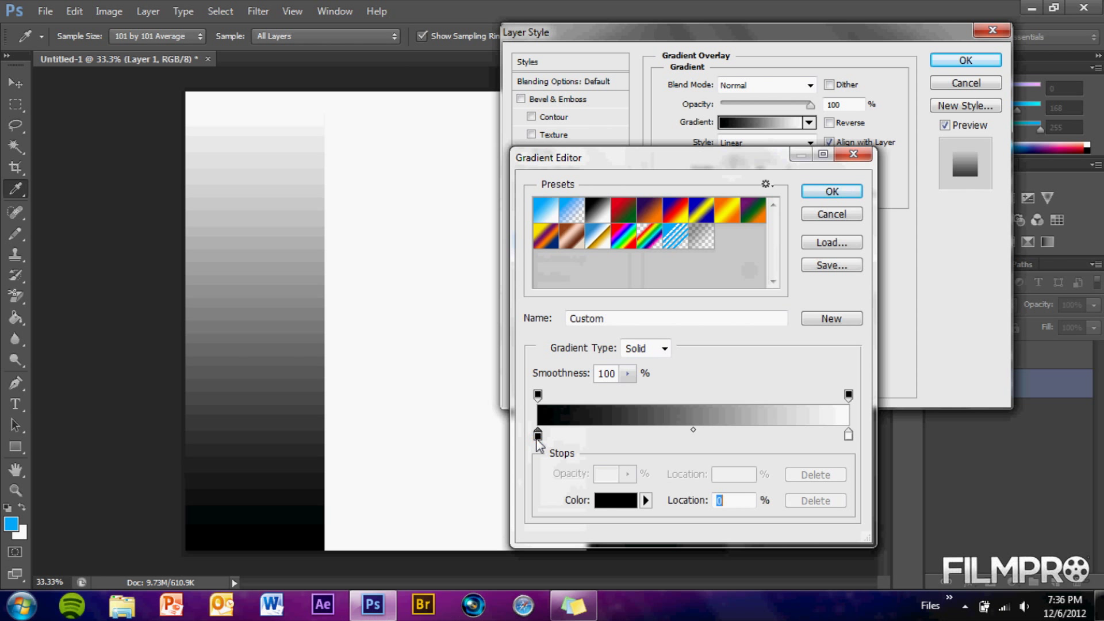
{"action": "left_click", "coordinate": [603, 509]}
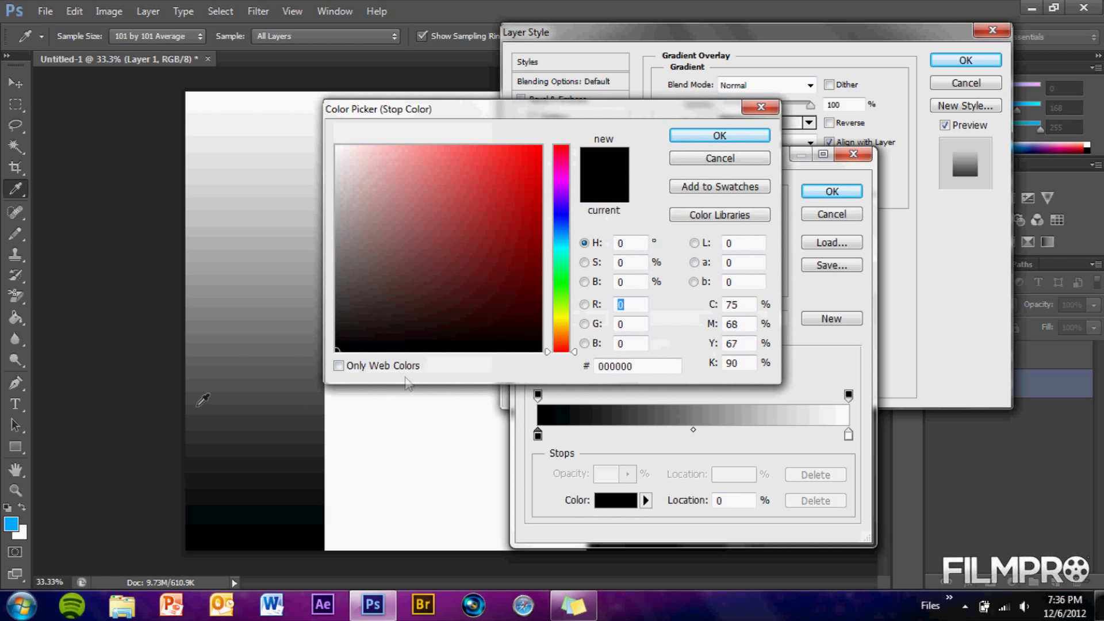
{"action": "left_click", "coordinate": [12, 523]}
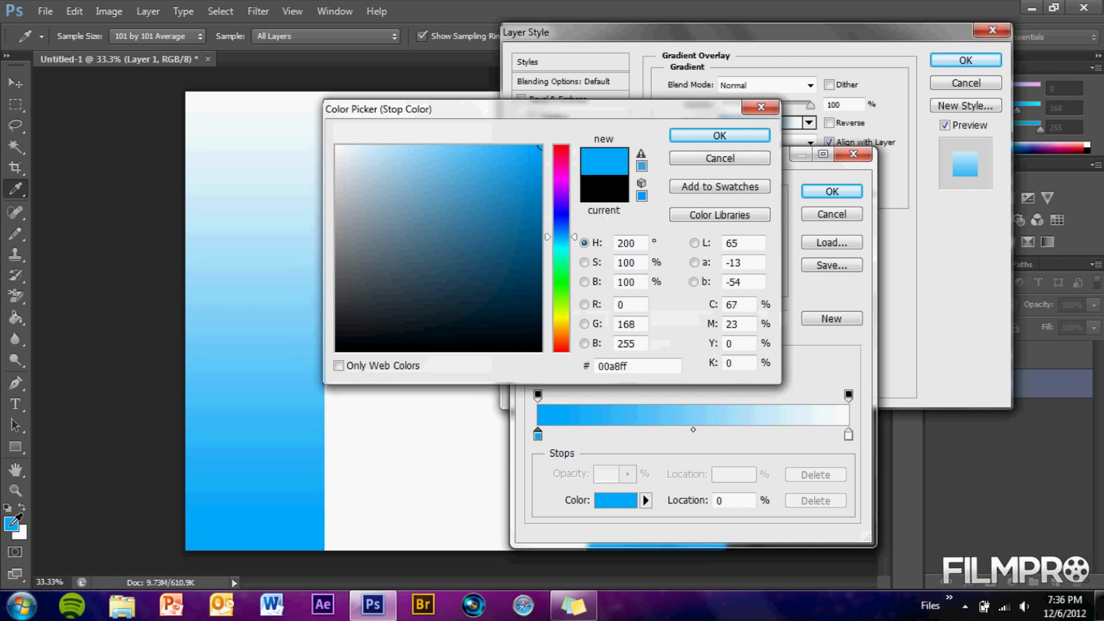
{"action": "left_click", "coordinate": [711, 137]}
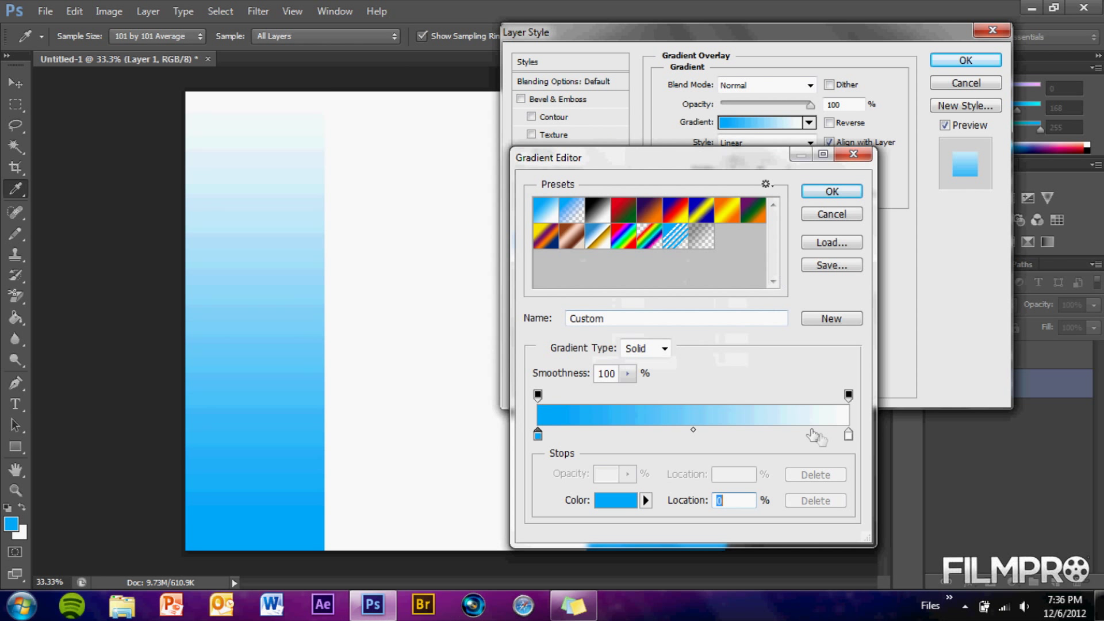
Set the right gradient stop to black (000000) and apply the overlay.
{"action": "left_click", "coordinate": [848, 438]}
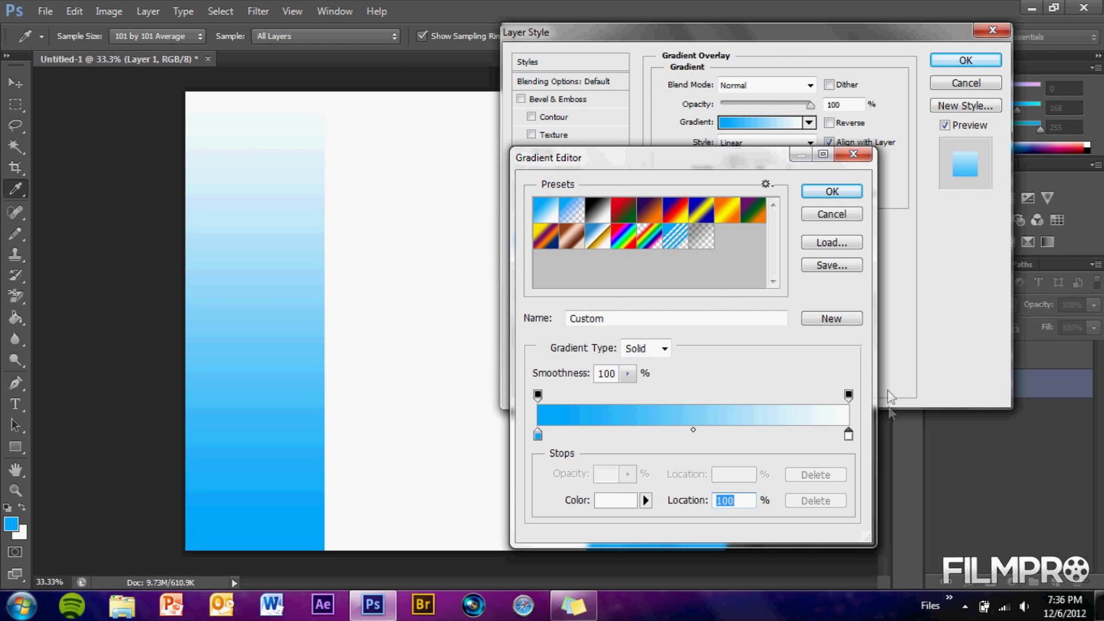
{"action": "left_click", "coordinate": [615, 500]}
{"action": "left_click_drag", "start_coordinate": [488, 259], "coordinate": [542, 352]}
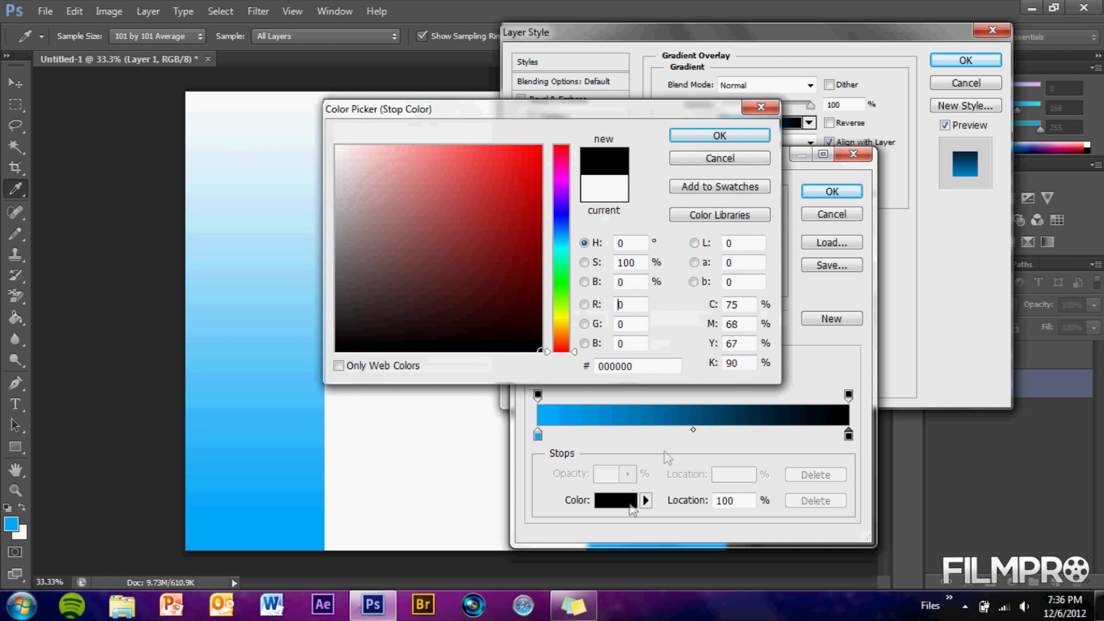
{"action": "left_click", "coordinate": [704, 138]}
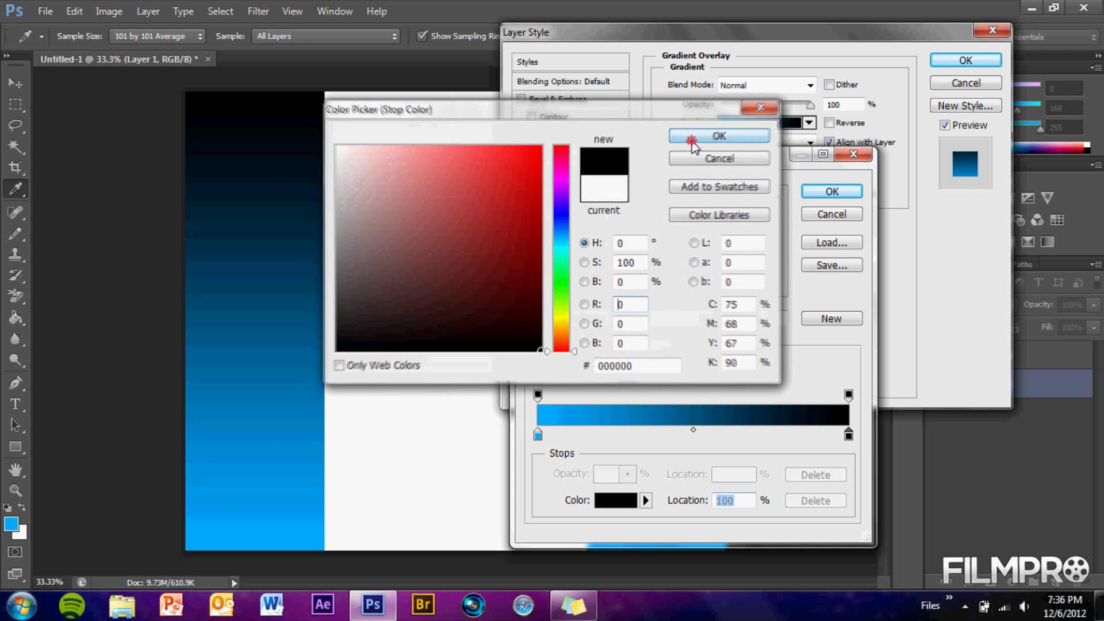
{"action": "left_click", "coordinate": [823, 194]}
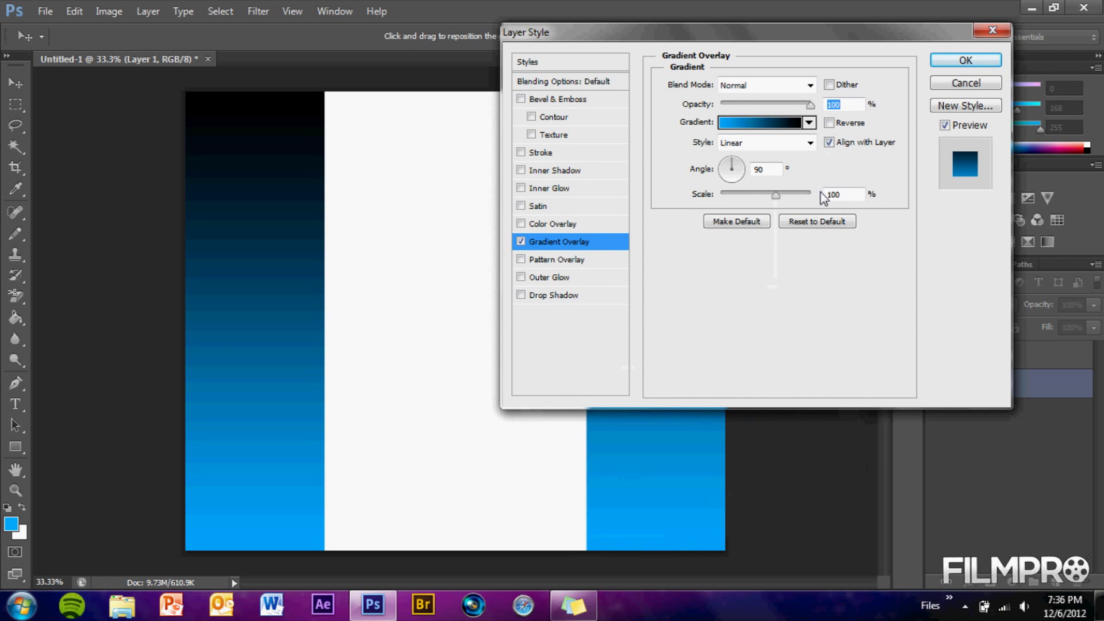
{"action": "left_click", "coordinate": [965, 62]}
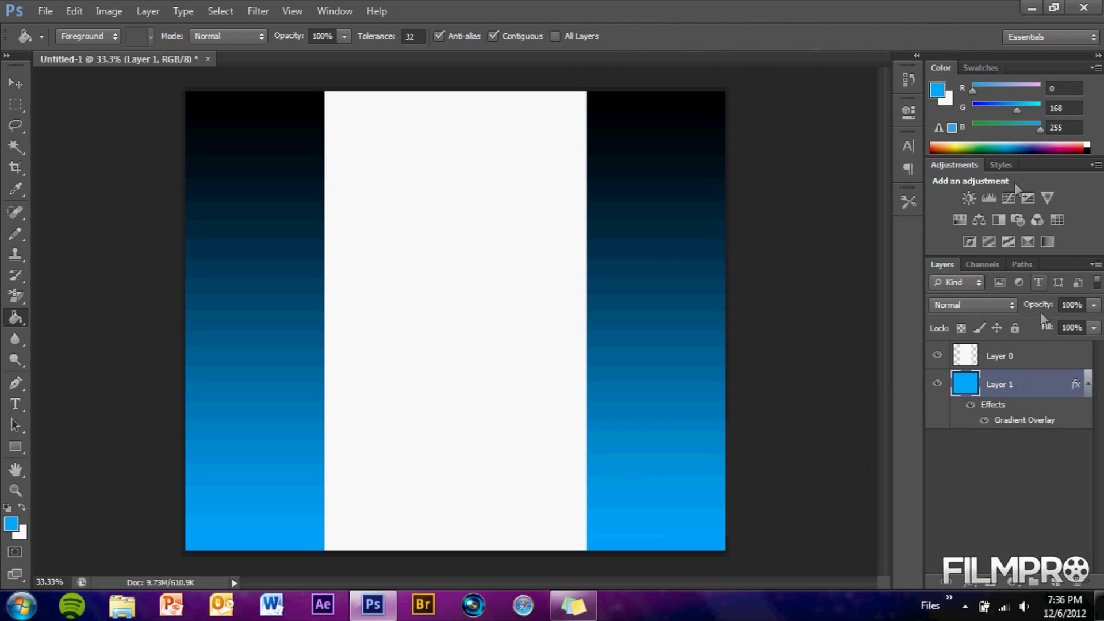
Collapse Layer 1's effects and add an empty Layer 2 with default settings.
{"action": "left_click", "coordinate": [1087, 384]}
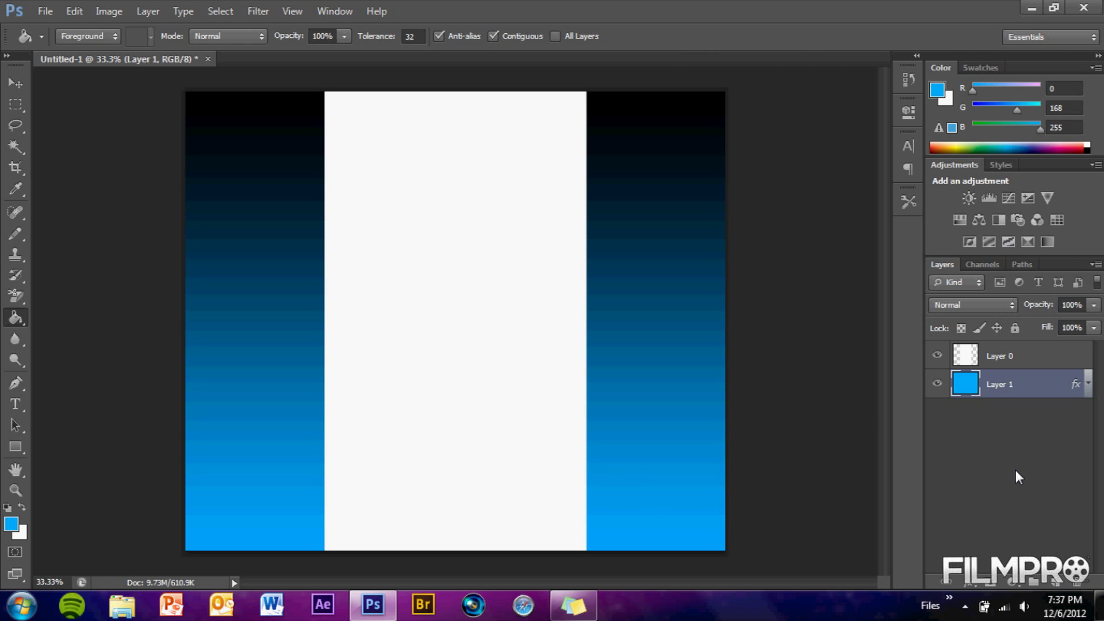
{"action": "left_click", "coordinate": [147, 11]}
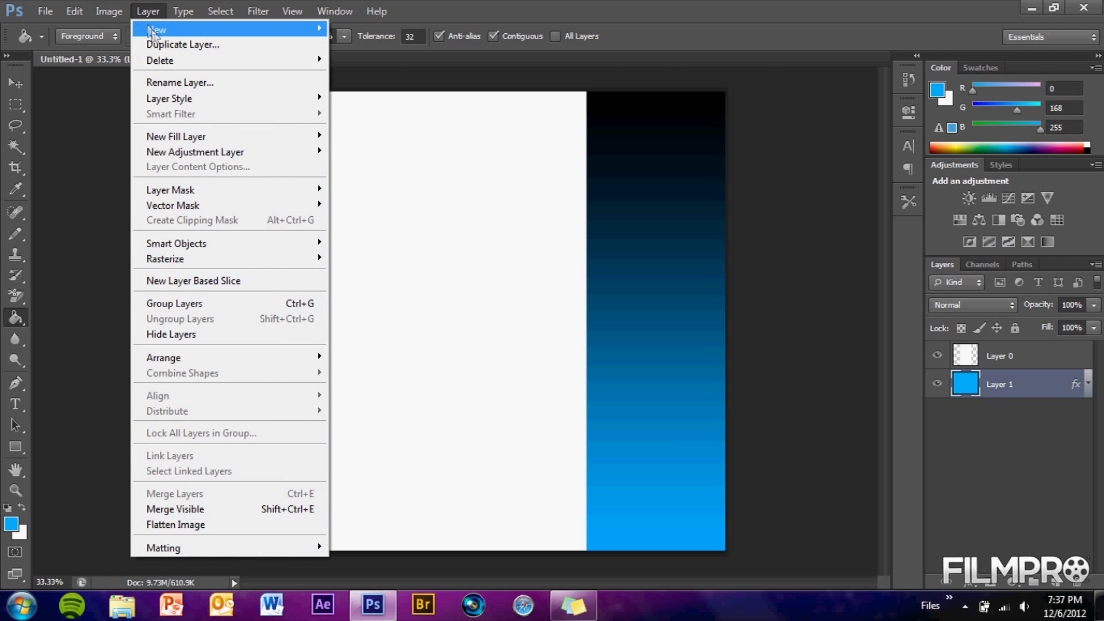
{"action": "mouse_move", "coordinate": [154, 30]}
{"action": "left_click", "coordinate": [351, 28]}
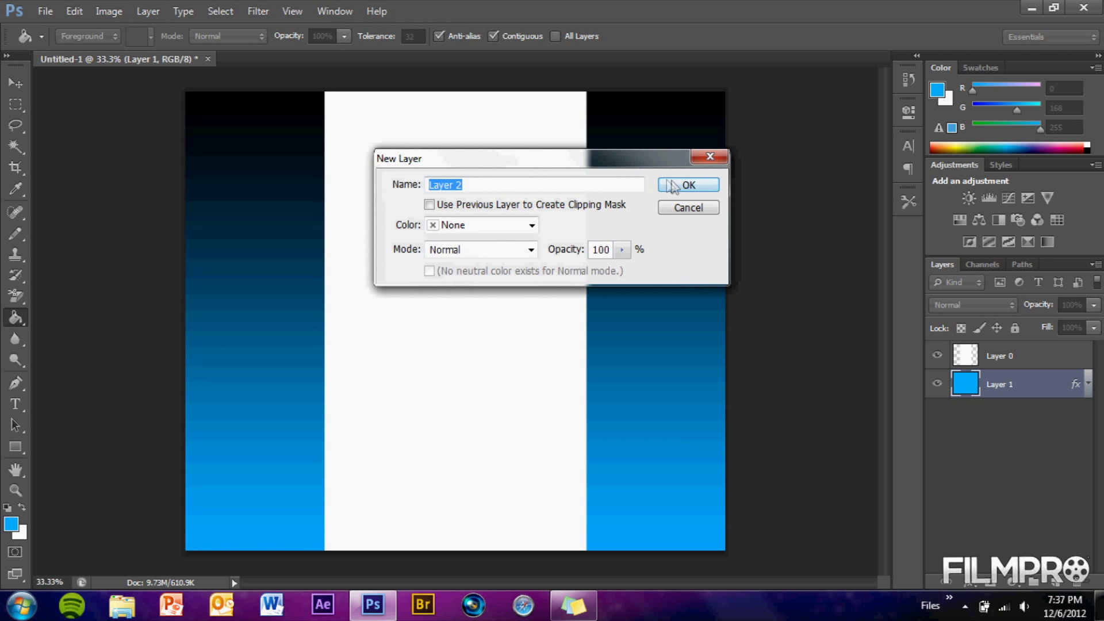
{"action": "left_click", "coordinate": [673, 185]}
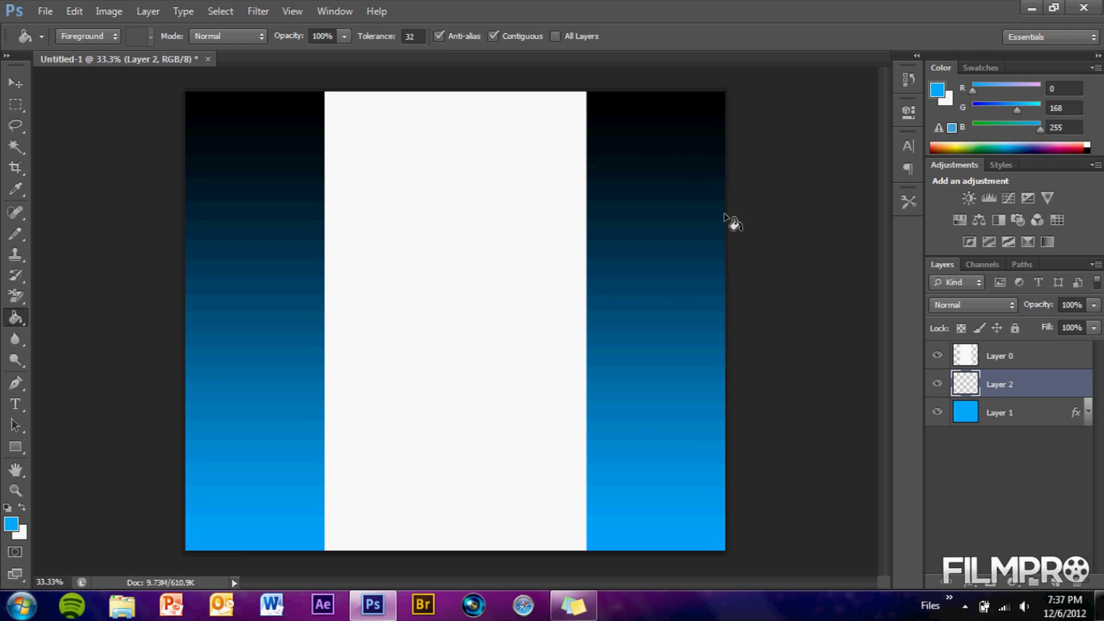
{"action": "left_click", "coordinate": [56, 19]}
Create a second document, Untitled-2, sized 1 pixel wide by 10 pixels tall.
{"action": "left_click", "coordinate": [61, 30]}
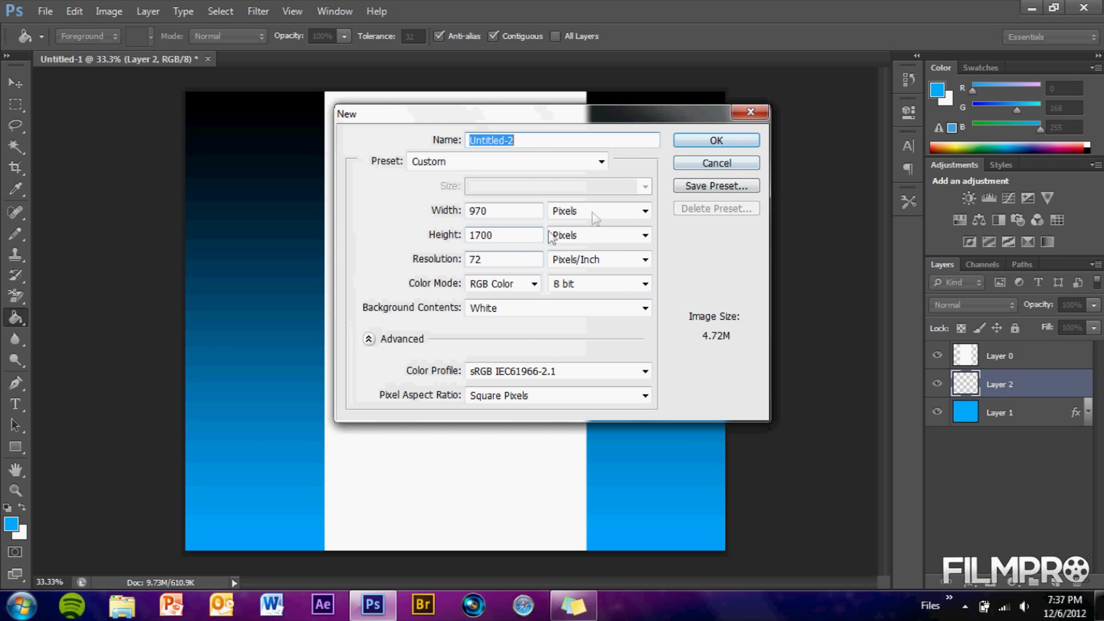
{"action": "double_click", "coordinate": [493, 211]}
{"action": "type", "text": "1"}
{"action": "key", "text": "Tab"}
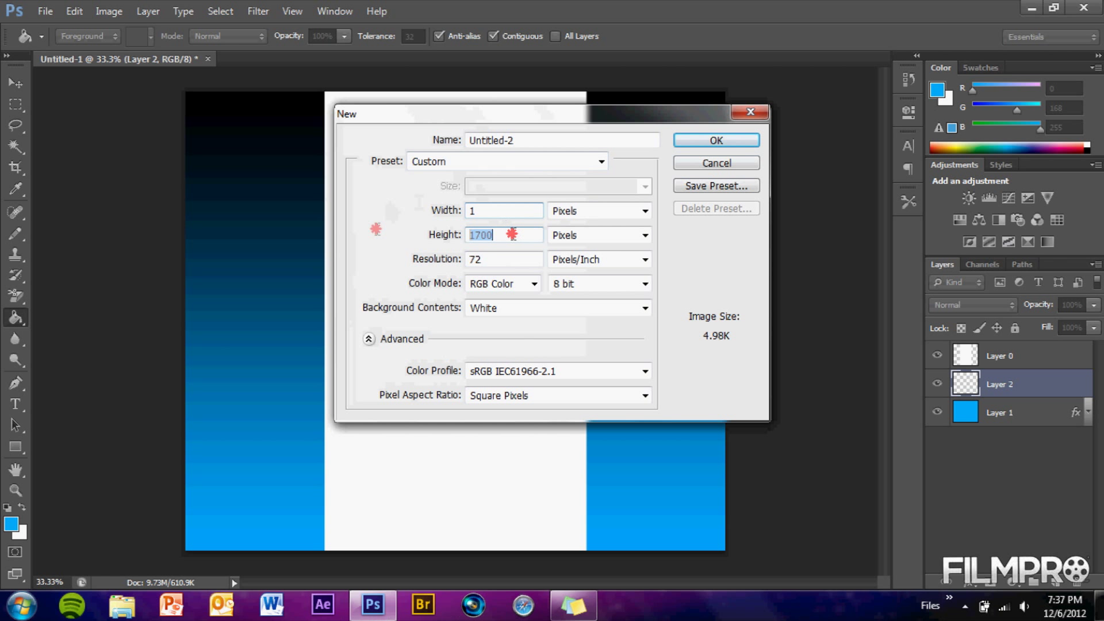
{"action": "type", "text": "10"}
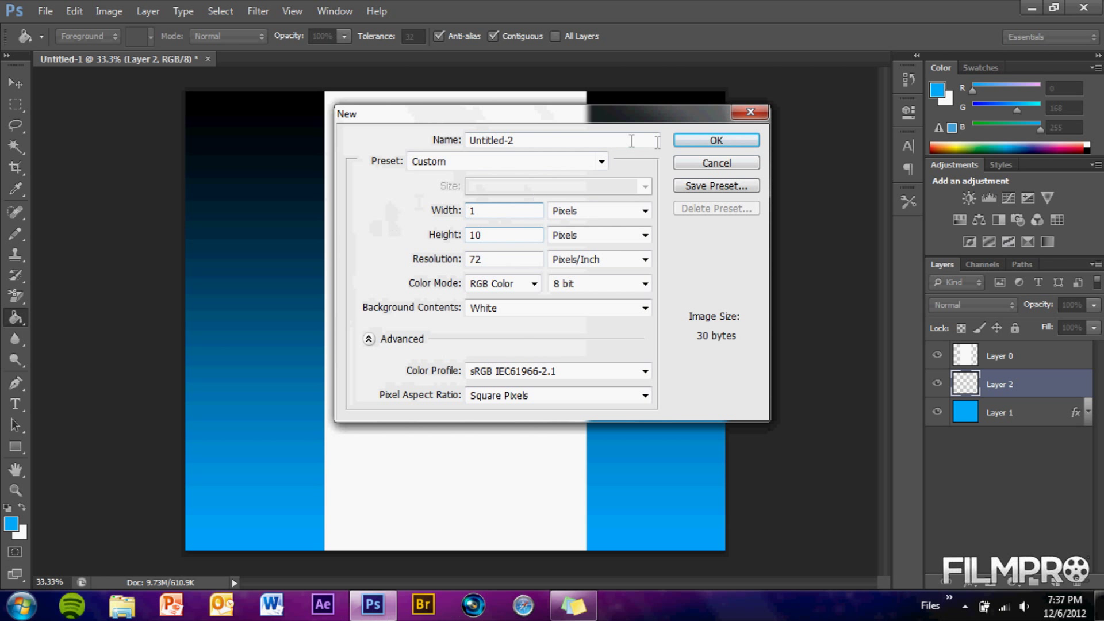
{"action": "left_click", "coordinate": [695, 141]}
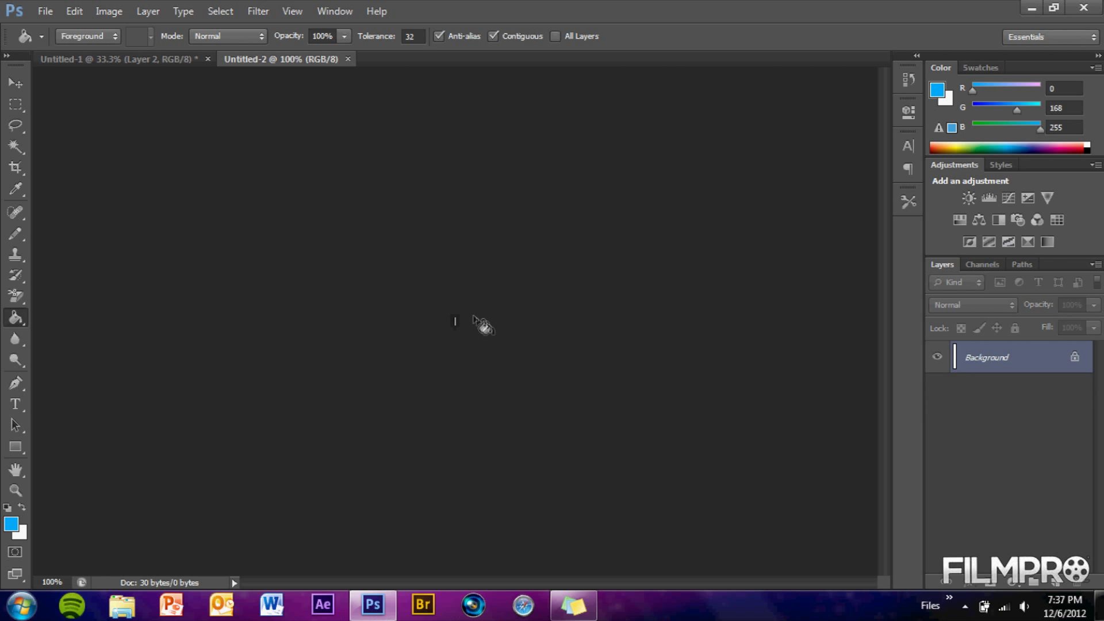
Zoom to 3200% and erase the white strip to transparency with the Background Eraser.
{"action": "left_click", "coordinate": [54, 583]}
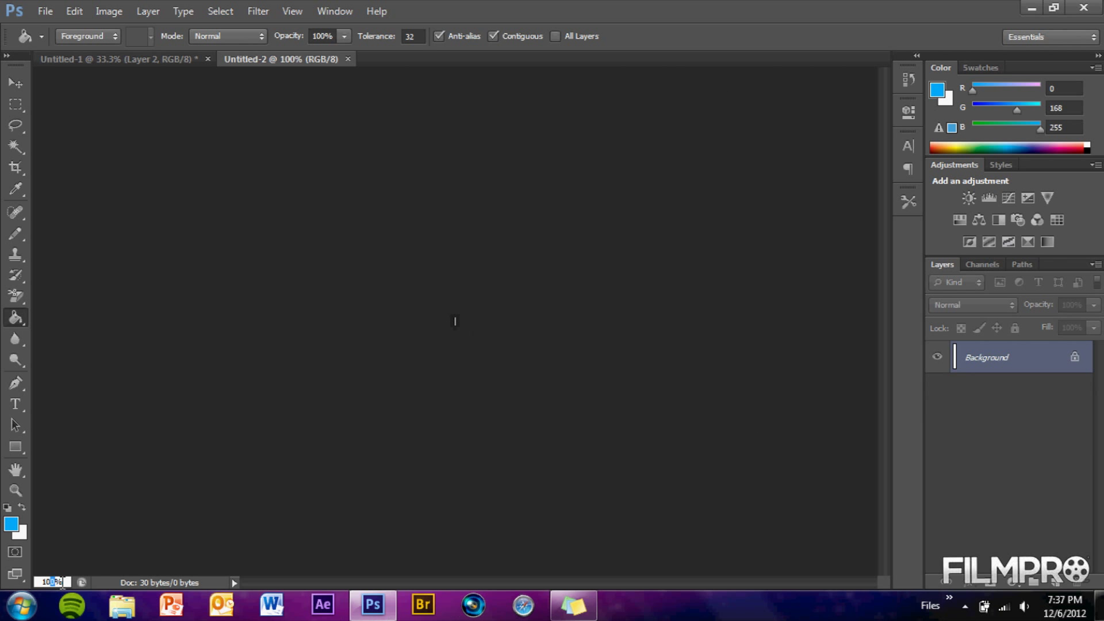
{"action": "double_click", "coordinate": [62, 582]}
{"action": "type", "text": "3200"}
{"action": "key", "text": "Return"}
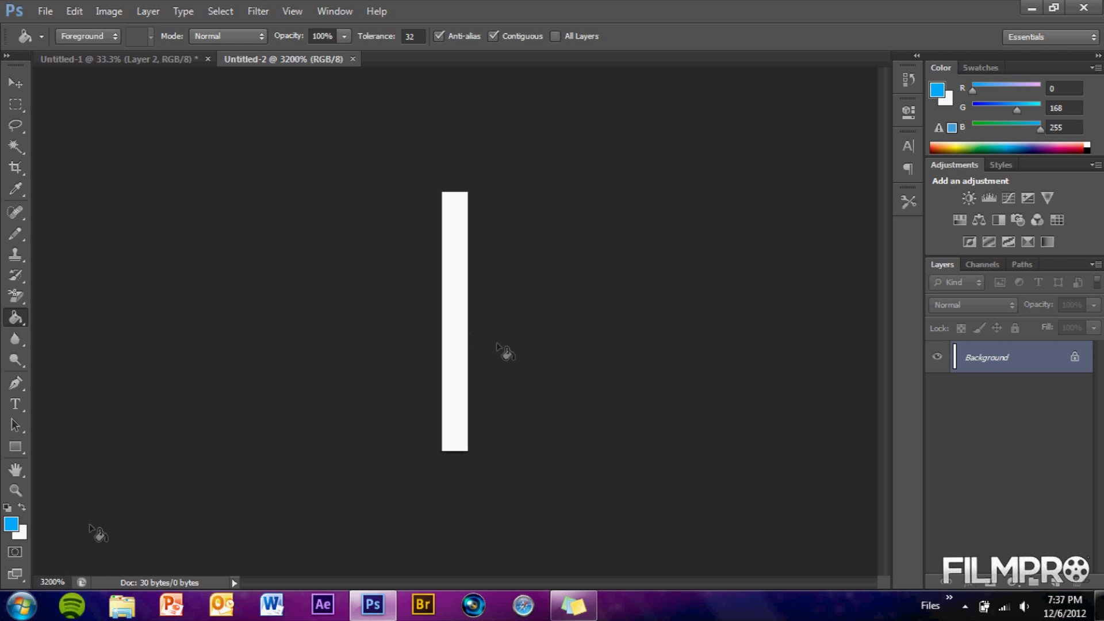
{"action": "left_click", "coordinate": [16, 298]}
{"action": "left_click_drag", "start_coordinate": [17, 305], "coordinate": [93, 315]}
{"action": "left_click", "coordinate": [471, 222]}
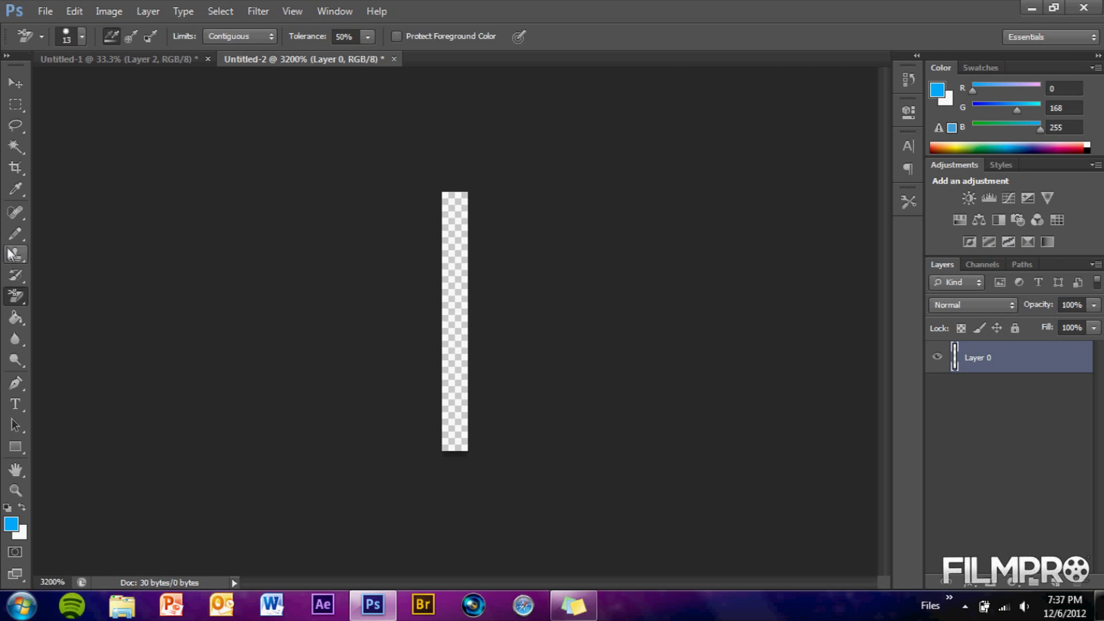
Paint the strip's top two pixels blue with the Pencil.
{"action": "left_click_drag", "start_coordinate": [18, 242], "coordinate": [69, 246]}
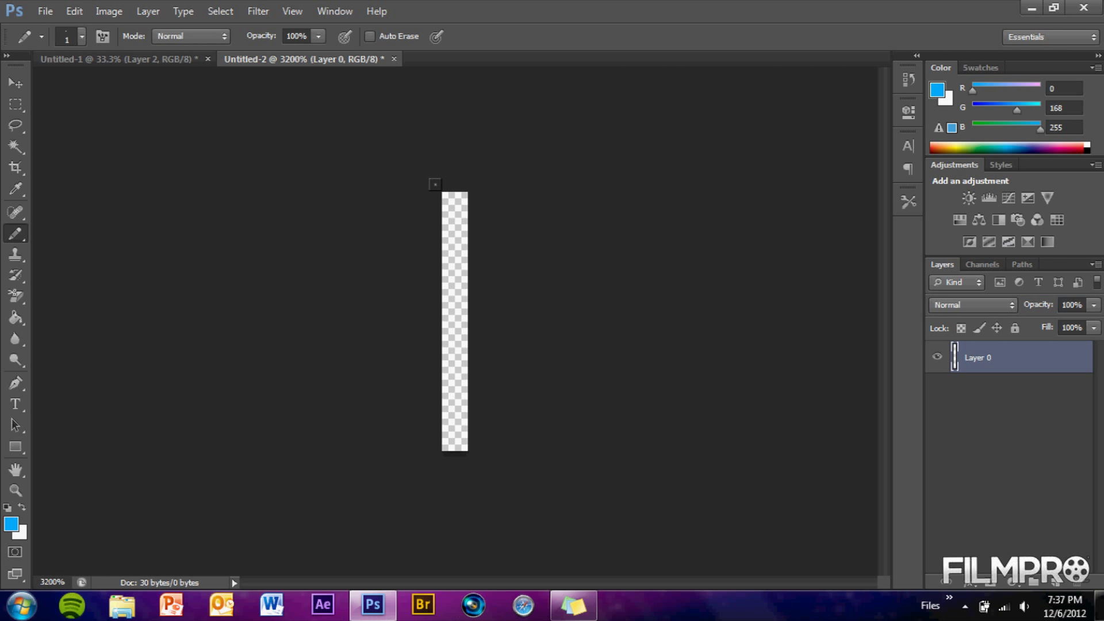
{"action": "left_click", "coordinate": [455, 205]}
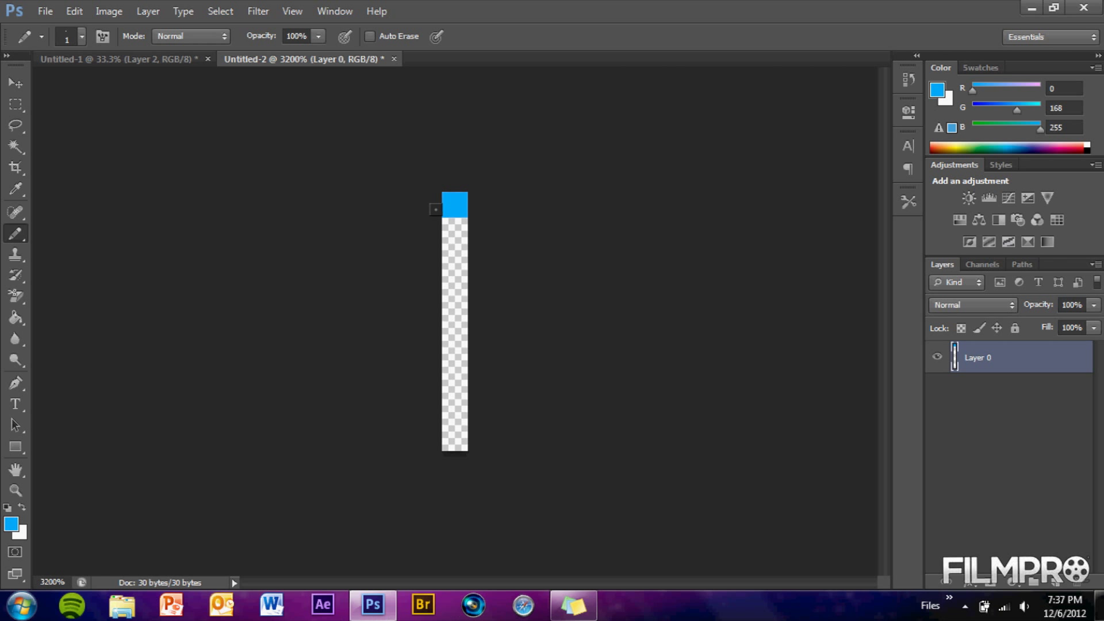
{"action": "left_click", "coordinate": [454, 230]}
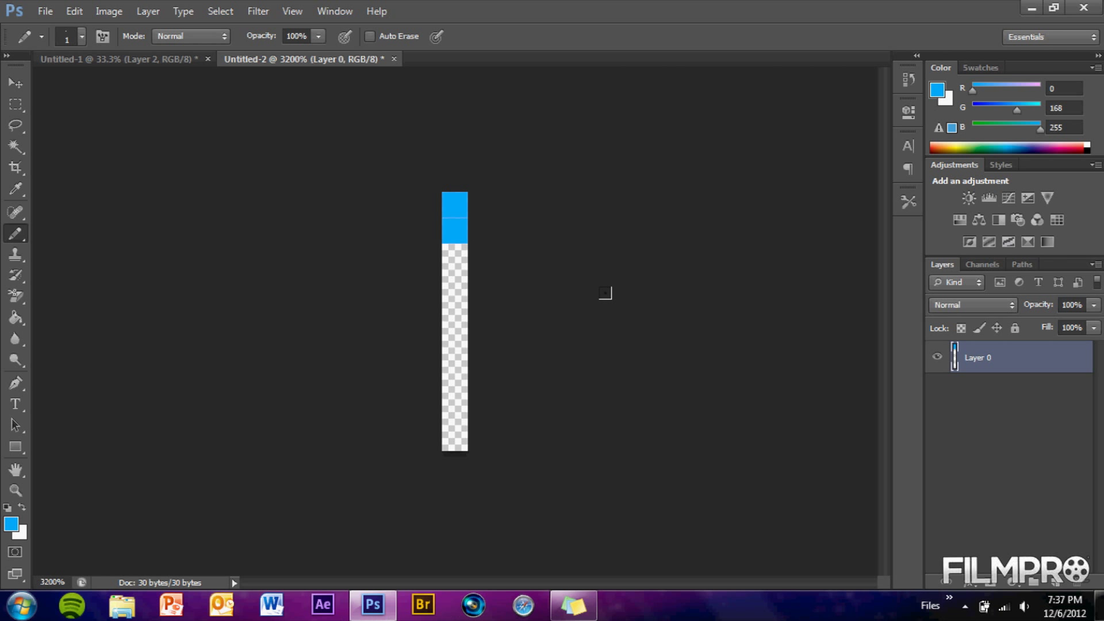
{"action": "left_click", "coordinate": [113, 11]}
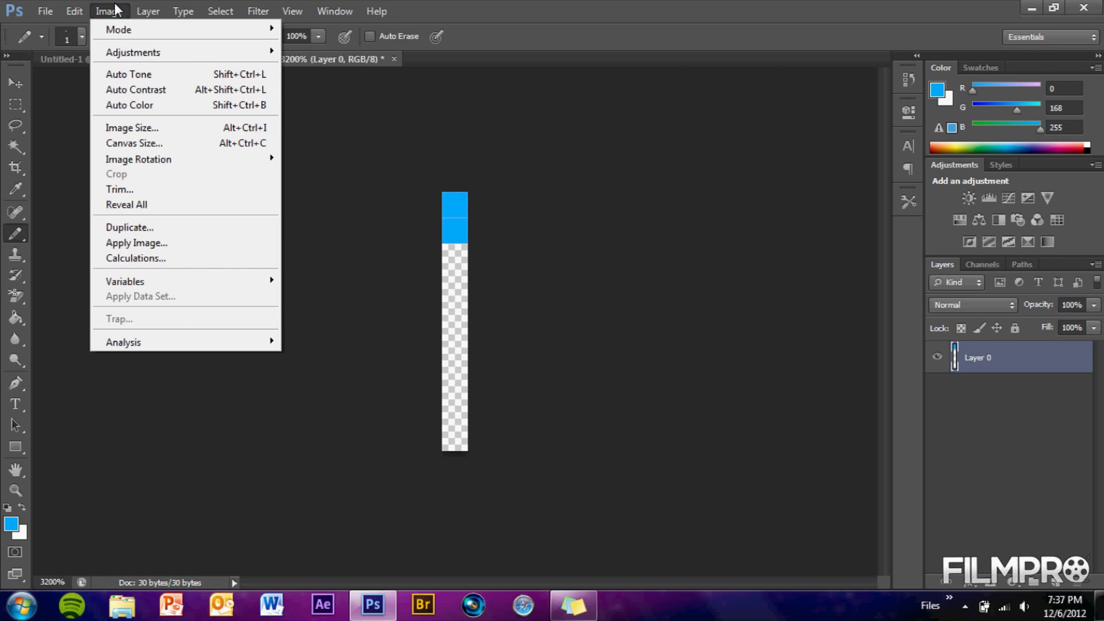
Define the strip as the pattern 'Pattern Line w/e' and close Untitled-2.
{"action": "mouse_move", "coordinate": [150, 8]}
{"action": "mouse_move", "coordinate": [74, 10]}
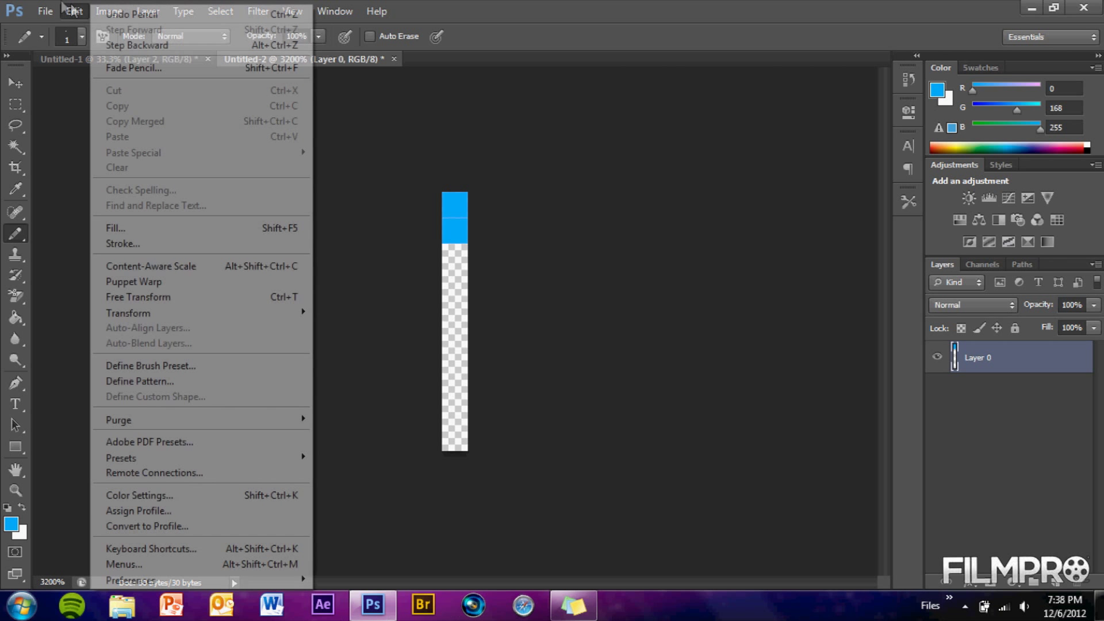
{"action": "left_click", "coordinate": [265, 381]}
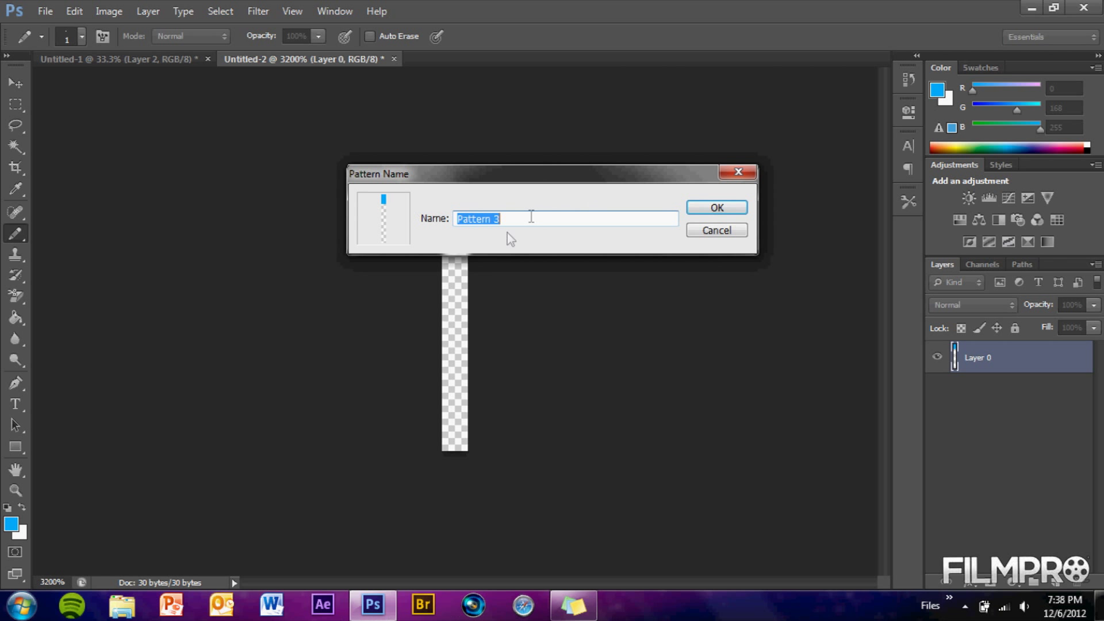
{"action": "type", "text": "Pa"}
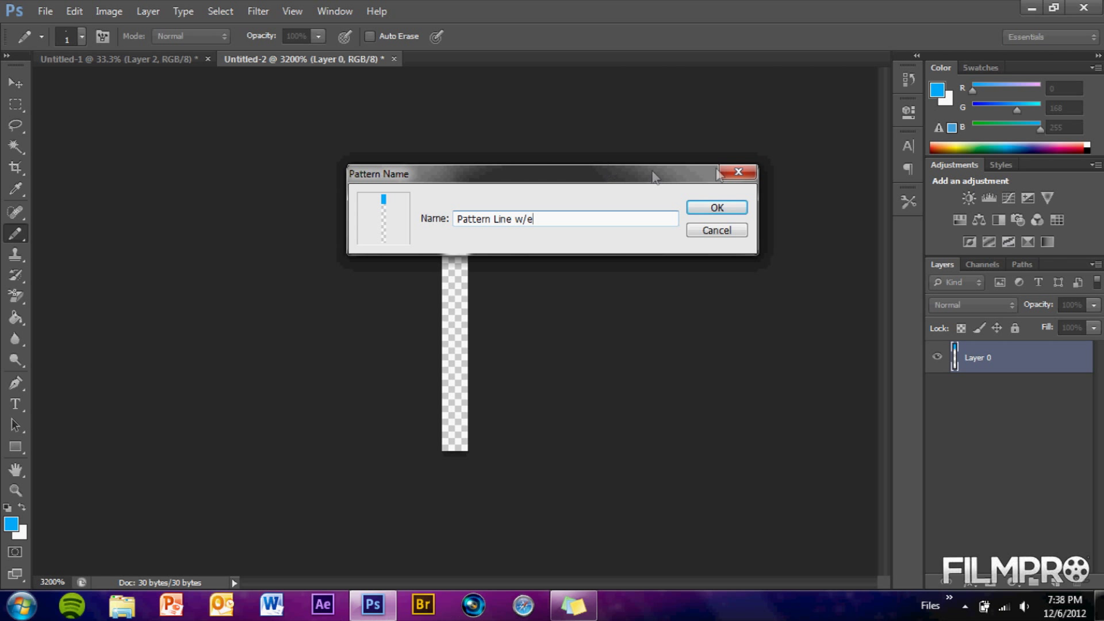
{"action": "left_click", "coordinate": [737, 172]}
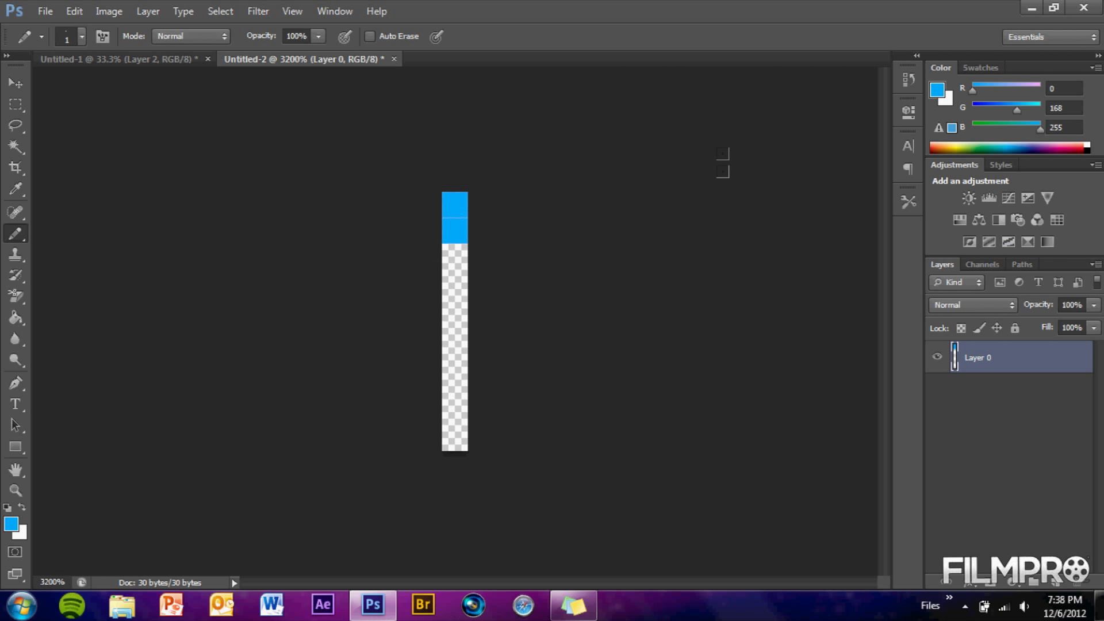
{"action": "left_click", "coordinate": [393, 59]}
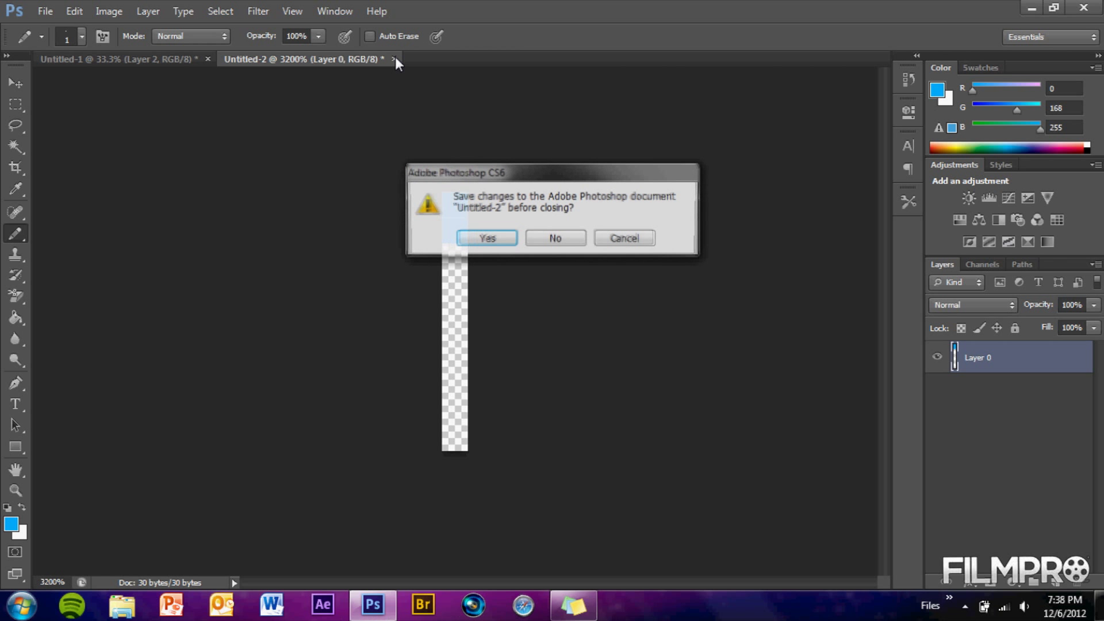
Discard Untitled-2, set the foreground colour to black, and bucket-fill Layer 2's side areas black.
{"action": "left_click", "coordinate": [567, 241]}
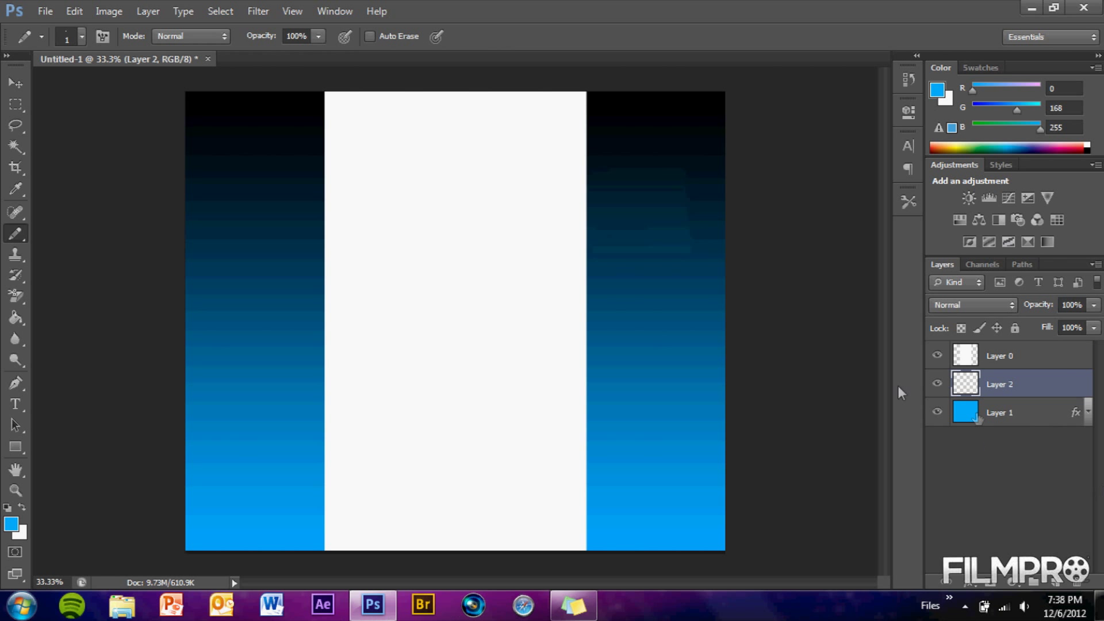
{"action": "left_click", "coordinate": [16, 317]}
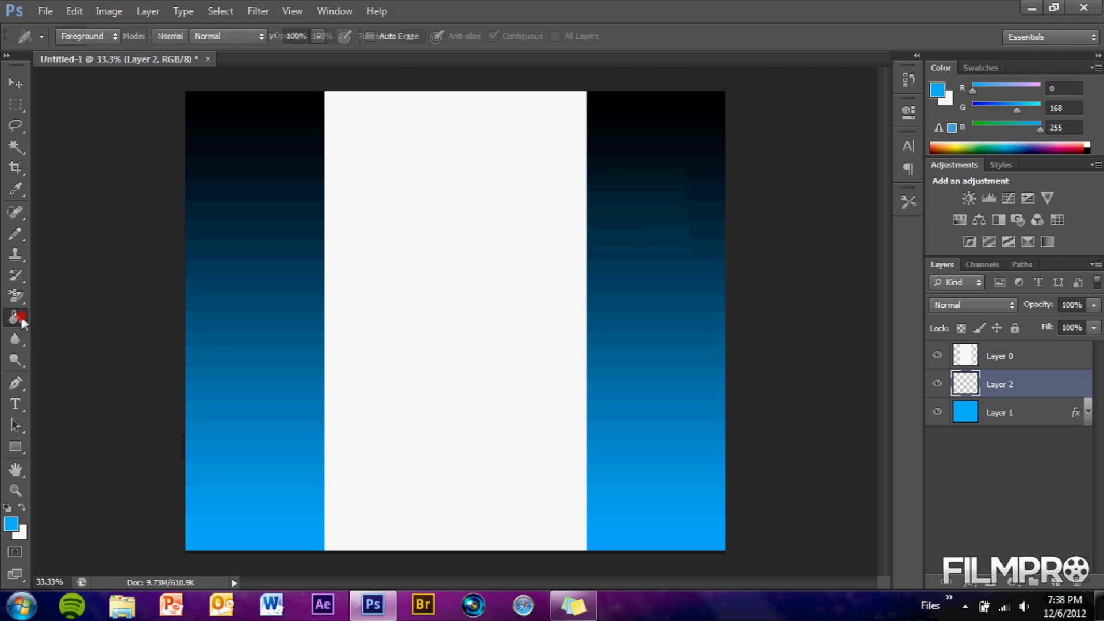
{"action": "left_click", "coordinate": [10, 523]}
{"action": "left_click_drag", "start_coordinate": [356, 334], "coordinate": [570, 394]}
{"action": "left_click", "coordinate": [719, 135]}
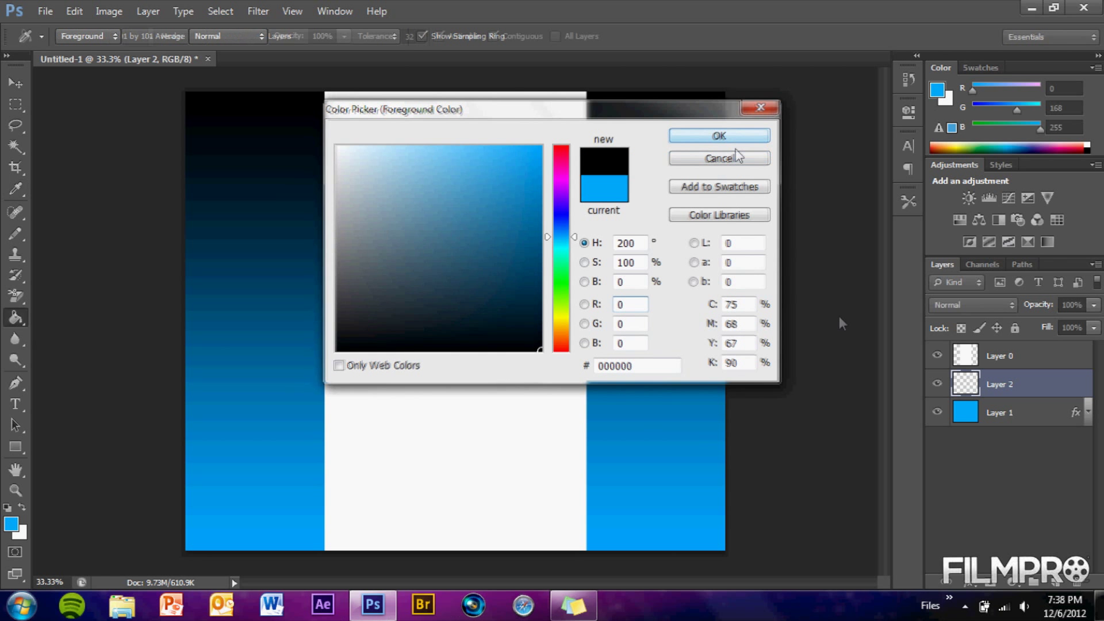
{"action": "left_click", "coordinate": [198, 342]}
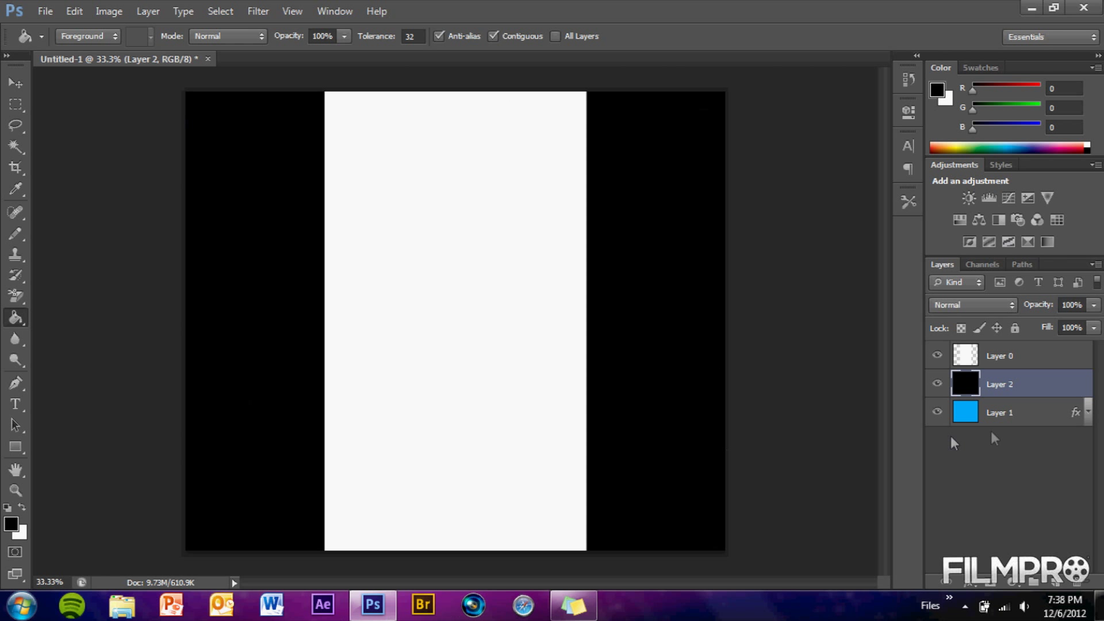
Add a Pattern Overlay with the blue horizontal line pattern to Layer 2.
{"action": "double_click", "coordinate": [1070, 390]}
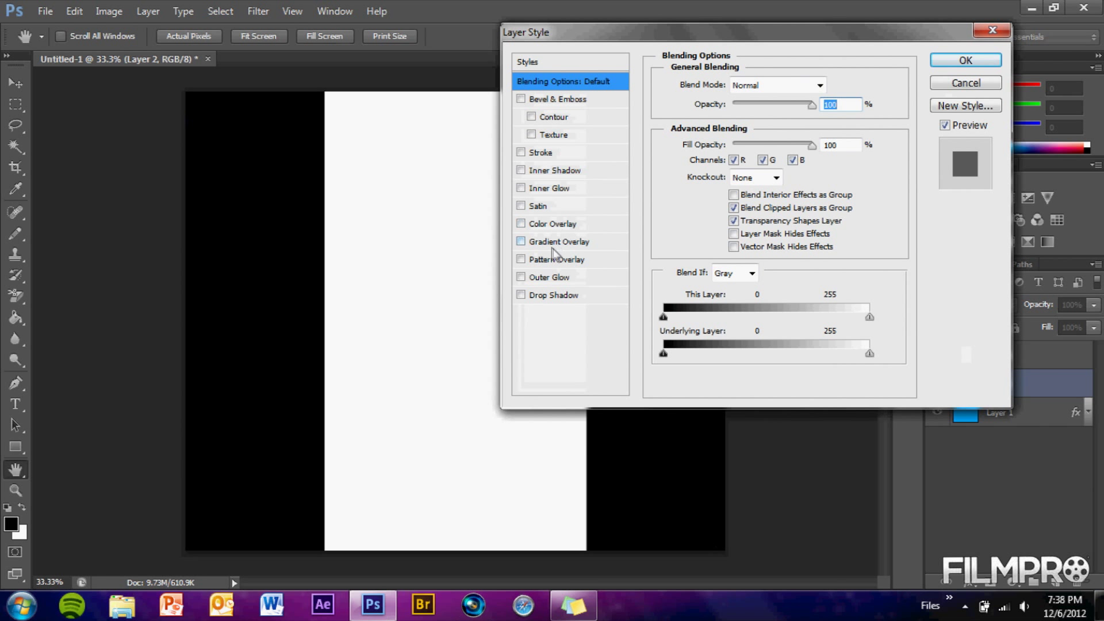
{"action": "left_click", "coordinate": [562, 262]}
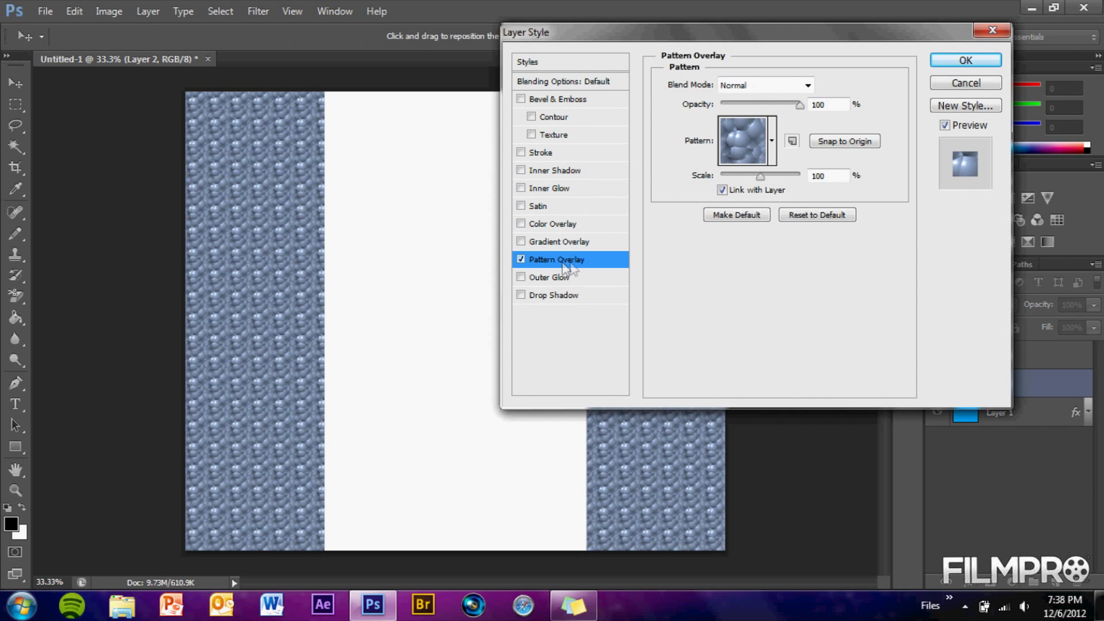
{"action": "left_click", "coordinate": [772, 140]}
{"action": "left_click", "coordinate": [740, 218]}
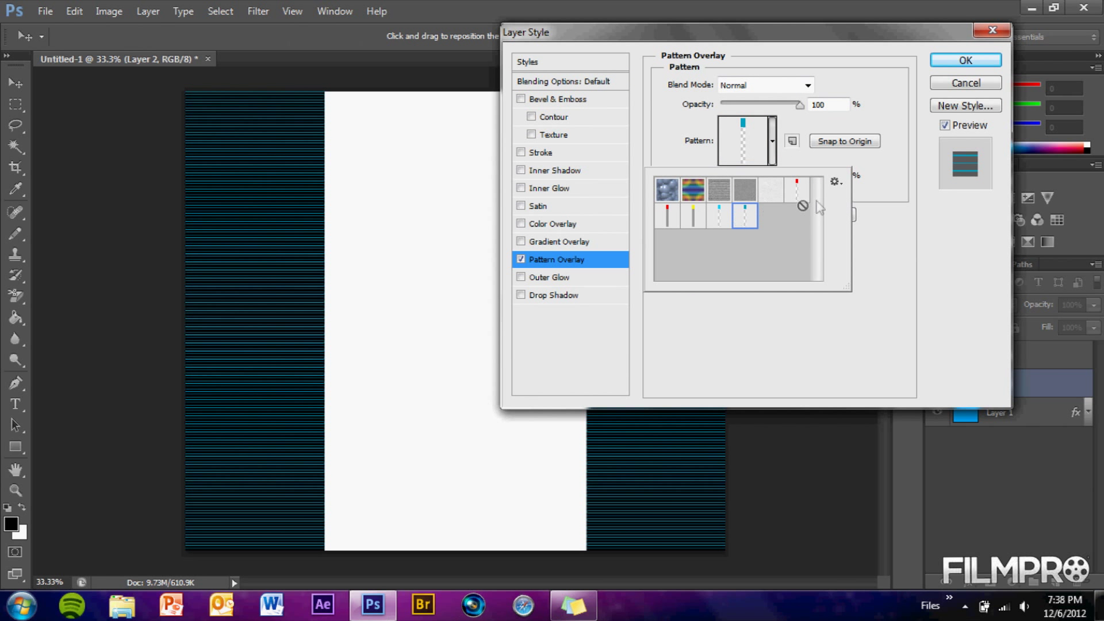
{"action": "double_click", "coordinate": [747, 221]}
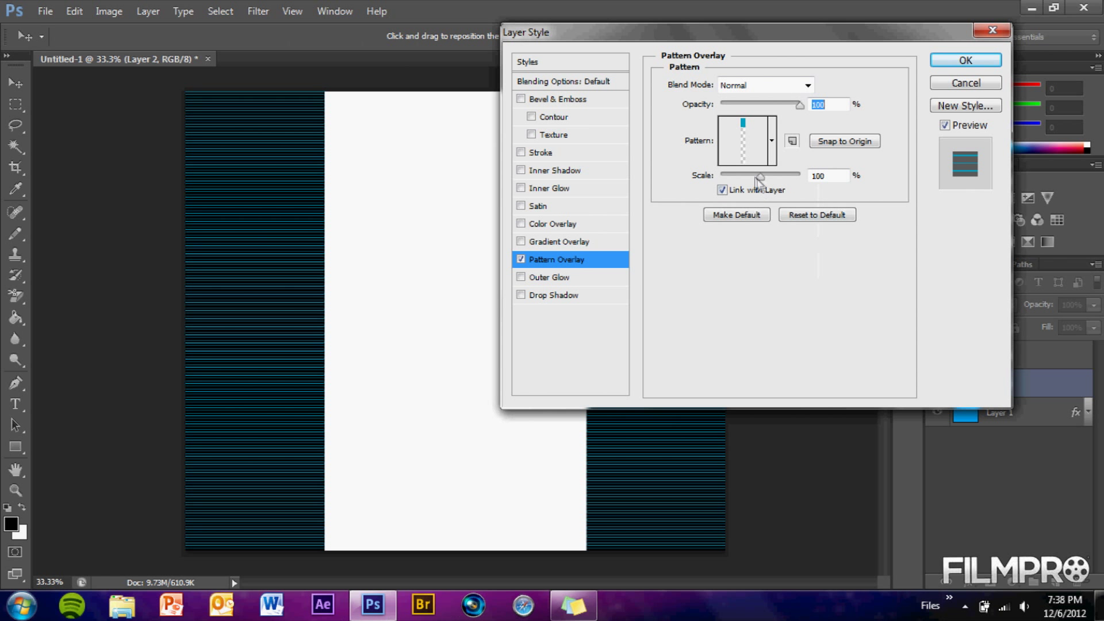
{"action": "left_click", "coordinate": [965, 60]}
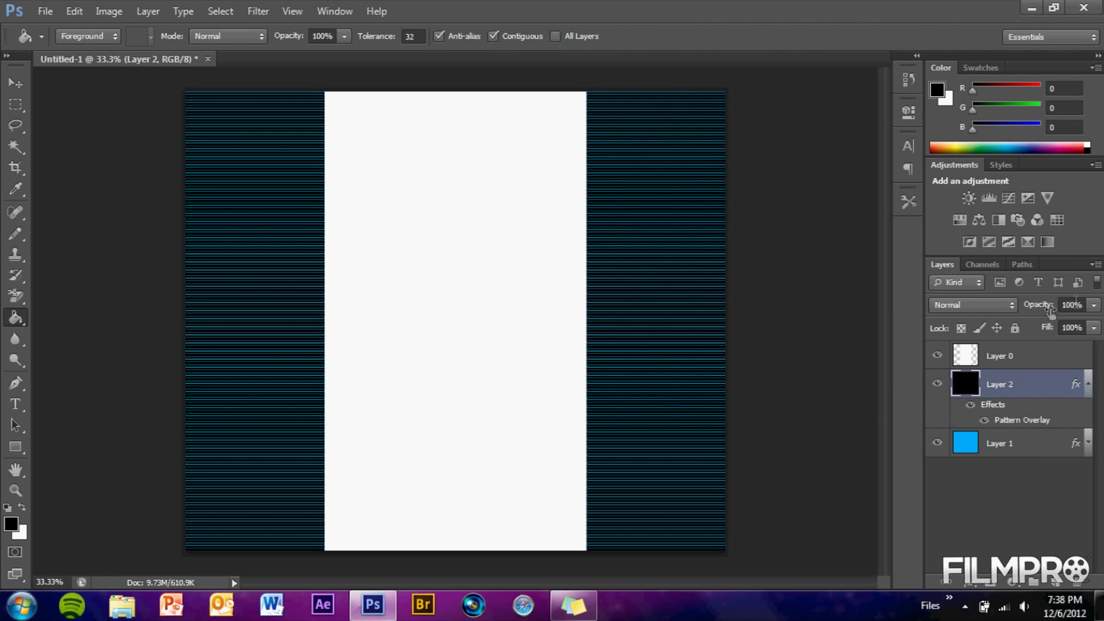
Set Layer 2's opacity to 20%.
{"action": "left_click", "coordinate": [1064, 304]}
{"action": "type", "text": "0"}
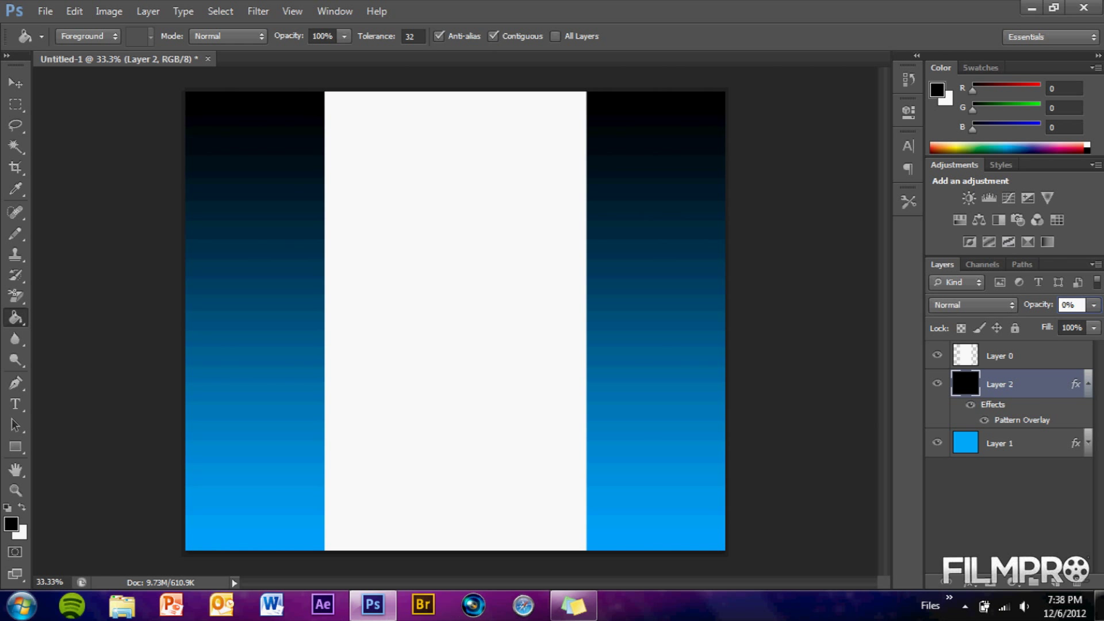
{"action": "type", "text": "2"}
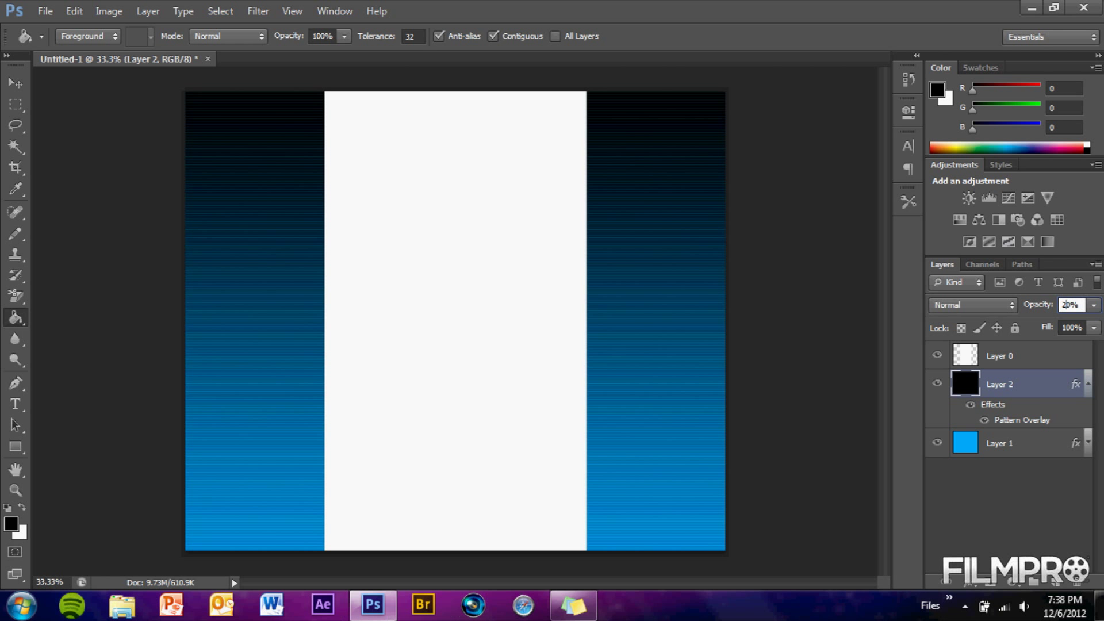
{"action": "key", "text": "Delete"}
{"action": "type", "text": "5"}
{"action": "key", "text": "BackSpace"}
{"action": "type", "text": "0"}
{"action": "key", "text": "Return"}
{"action": "left_click", "coordinate": [15, 404]}
Type FILMPROZ as vertical lettering down the left strip, nudged slightly upward.
{"action": "left_click_drag", "start_coordinate": [281, 151], "coordinate": [324, 457]}
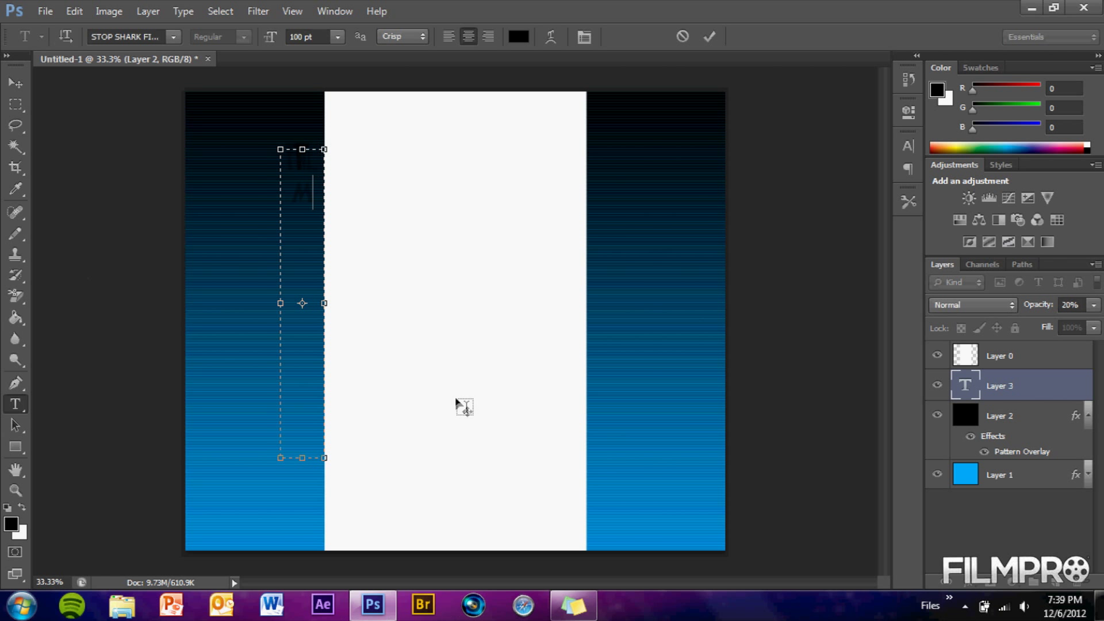
{"action": "type", "text": "FILM"}
{"action": "key", "text": "BackSpace"}
{"action": "key", "text": "BackSpace"}
{"action": "key", "text": "BackSpace"}
{"action": "key", "text": "BackSpace"}
{"action": "left_click", "coordinate": [23, 402]}
{"action": "left_click", "coordinate": [81, 417]}
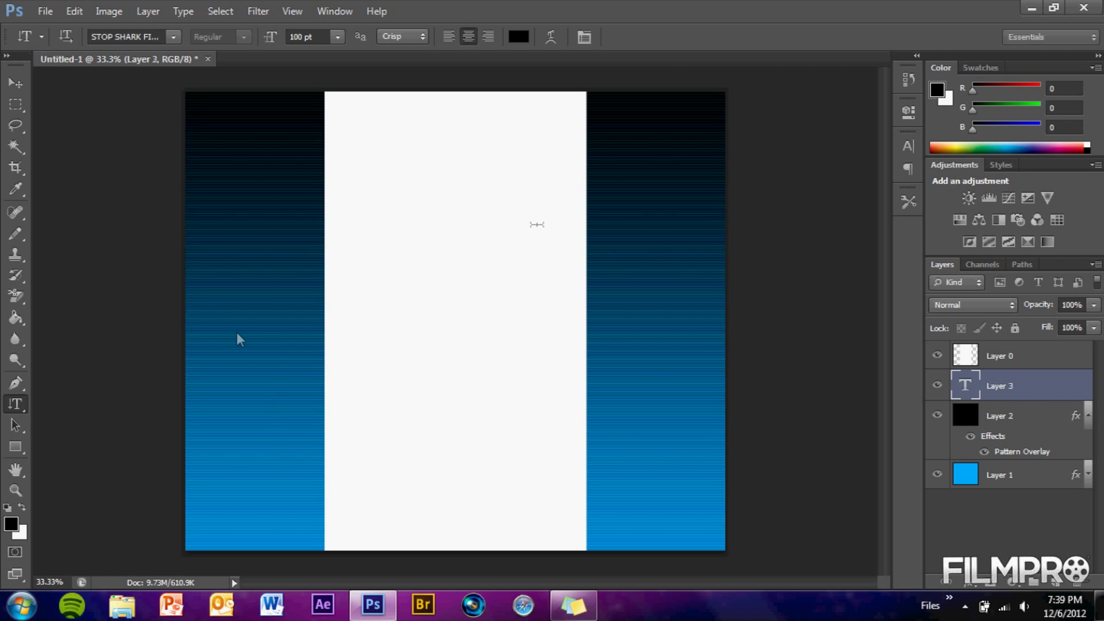
{"action": "left_click_drag", "start_coordinate": [279, 116], "coordinate": [316, 472]}
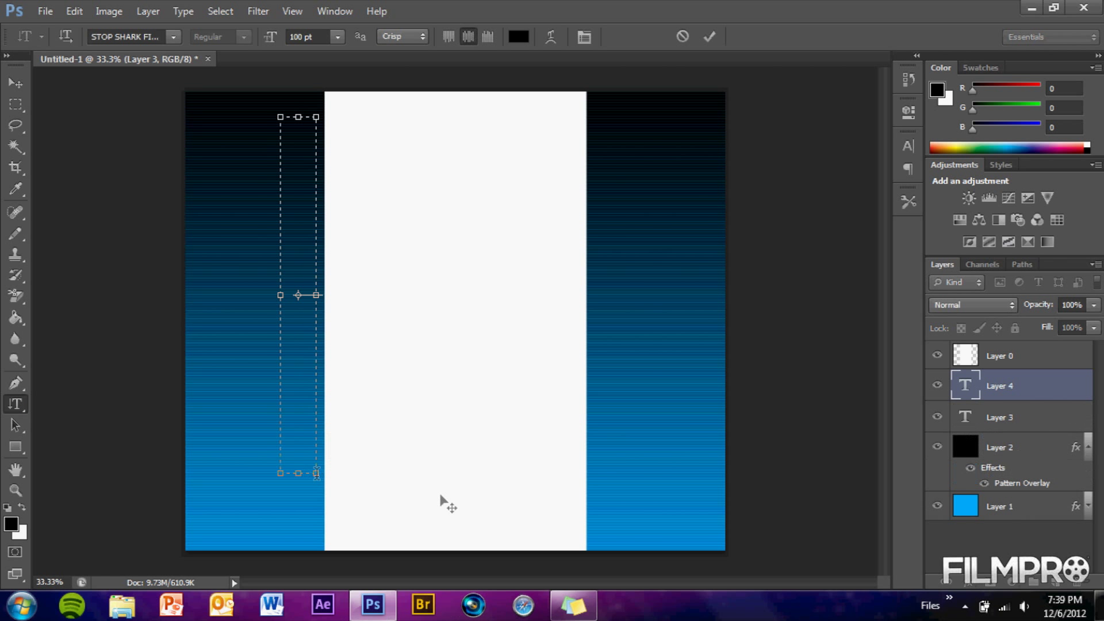
{"action": "type", "text": "FI"}
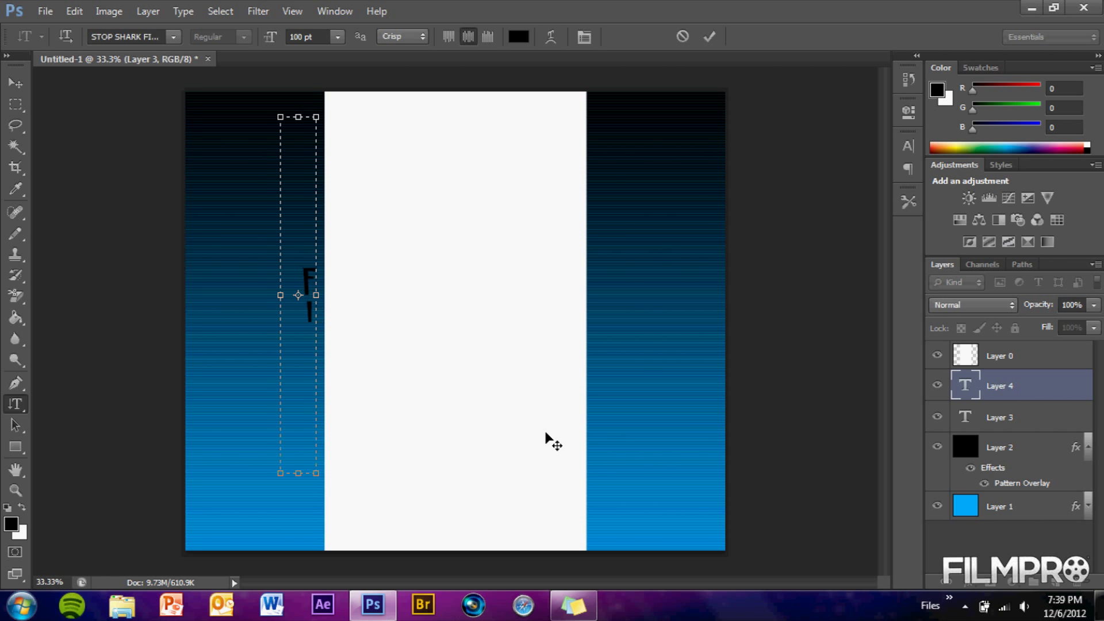
{"action": "type", "text": "LMP"}
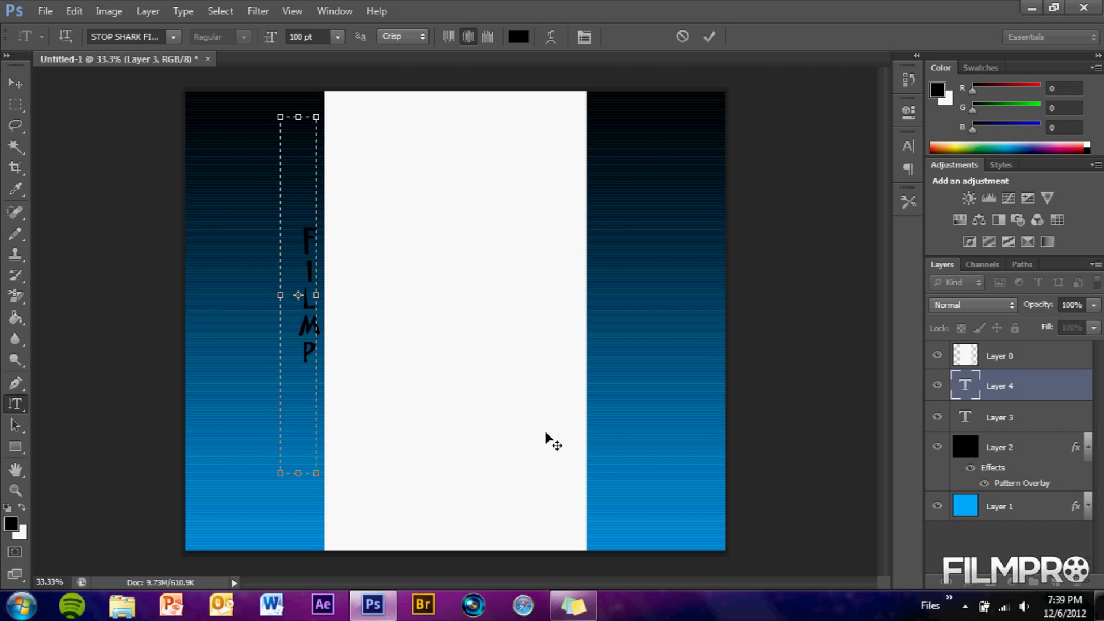
{"action": "type", "text": "ROZ"}
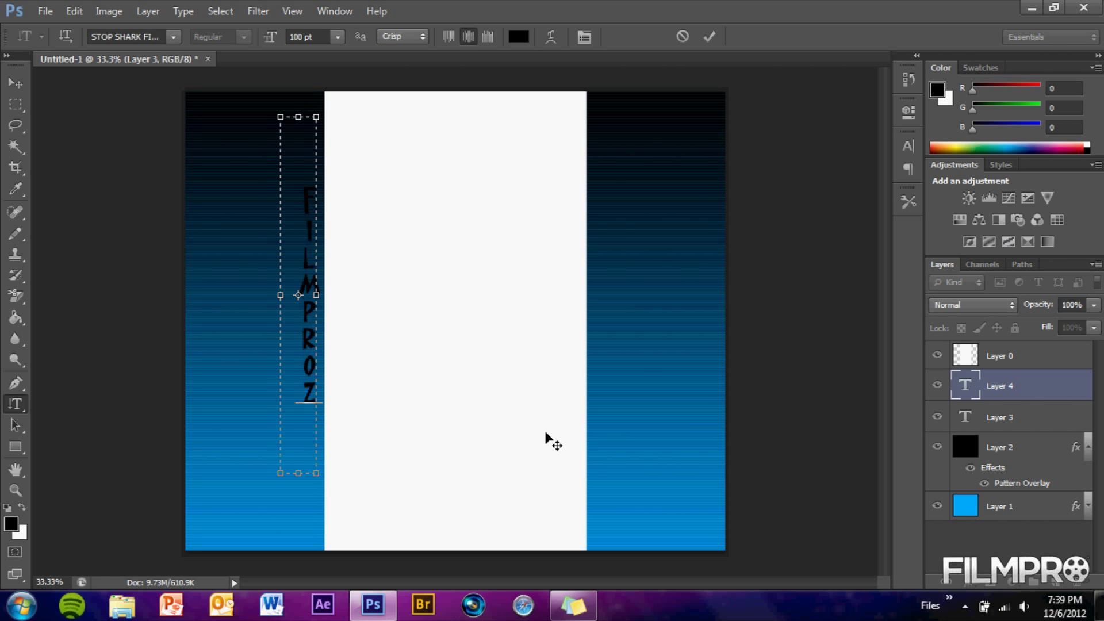
{"action": "left_click_drag", "start_coordinate": [379, 306], "coordinate": [379, 283]}
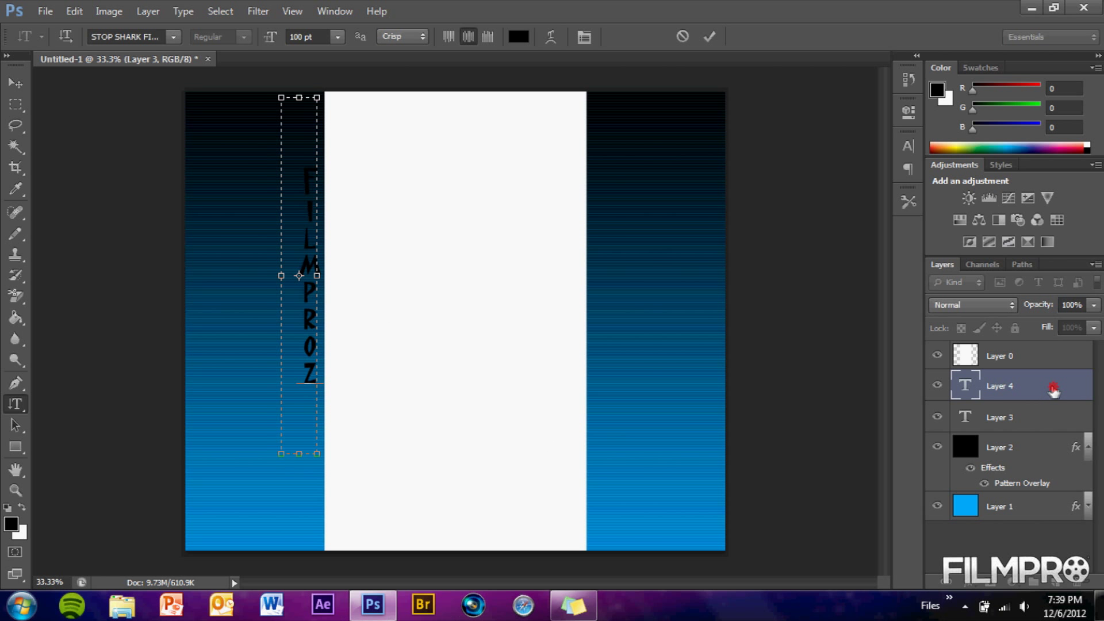
{"action": "left_click", "coordinate": [1052, 389]}
Enable Outer Glow on the Filmproz layer with a cyan glow colour.
{"action": "double_click", "coordinate": [1053, 389]}
{"action": "left_click", "coordinate": [562, 277]}
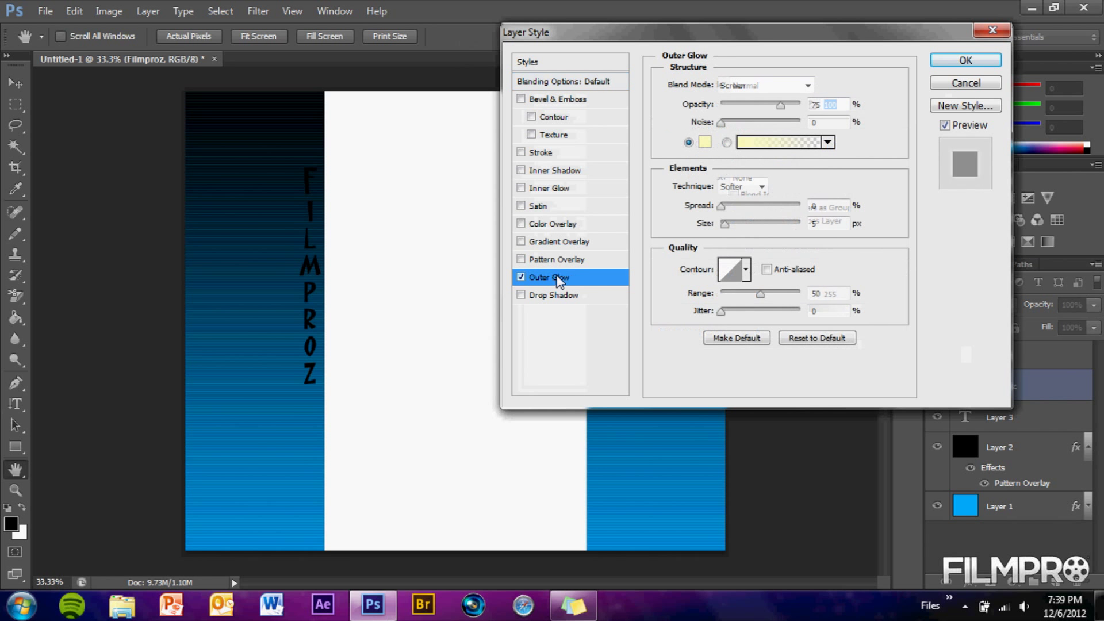
{"action": "left_click", "coordinate": [705, 142]}
{"action": "left_click", "coordinate": [561, 249]}
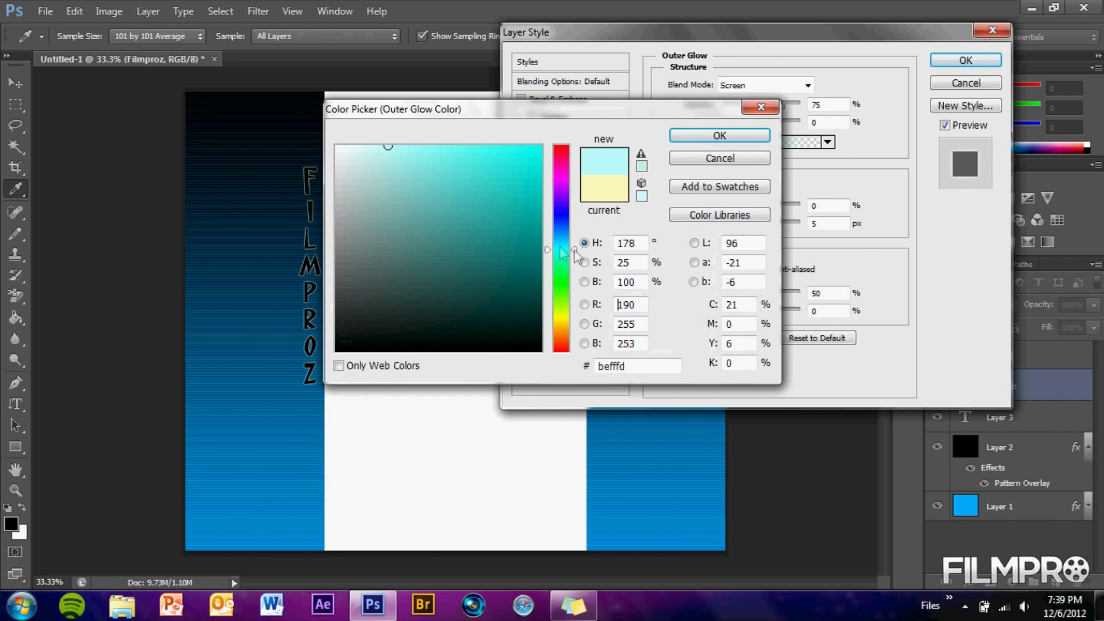
{"action": "left_click", "coordinate": [507, 196]}
{"action": "left_click", "coordinate": [725, 136]}
Set the glow to Size 38 px, Spread 29% and Range 92%, then apply.
{"action": "left_click", "coordinate": [727, 224]}
{"action": "mouse_move", "coordinate": [727, 224]}
{"action": "left_mouse_down"}
{"action": "mouse_move", "coordinate": [736, 224]}
{"action": "mouse_move", "coordinate": [726, 206]}
{"action": "left_mouse_up"}
{"action": "left_click", "coordinate": [723, 207]}
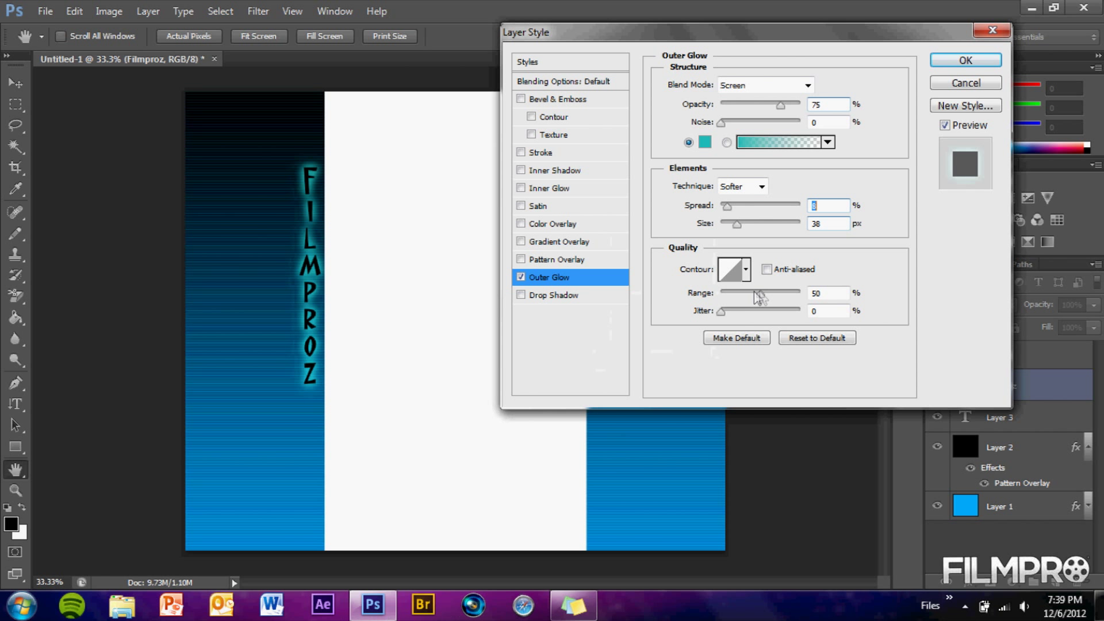
{"action": "left_click_drag", "start_coordinate": [760, 294], "coordinate": [771, 293]}
{"action": "left_click_drag", "start_coordinate": [727, 206], "coordinate": [743, 205]}
{"action": "left_click_drag", "start_coordinate": [771, 293], "coordinate": [794, 293]}
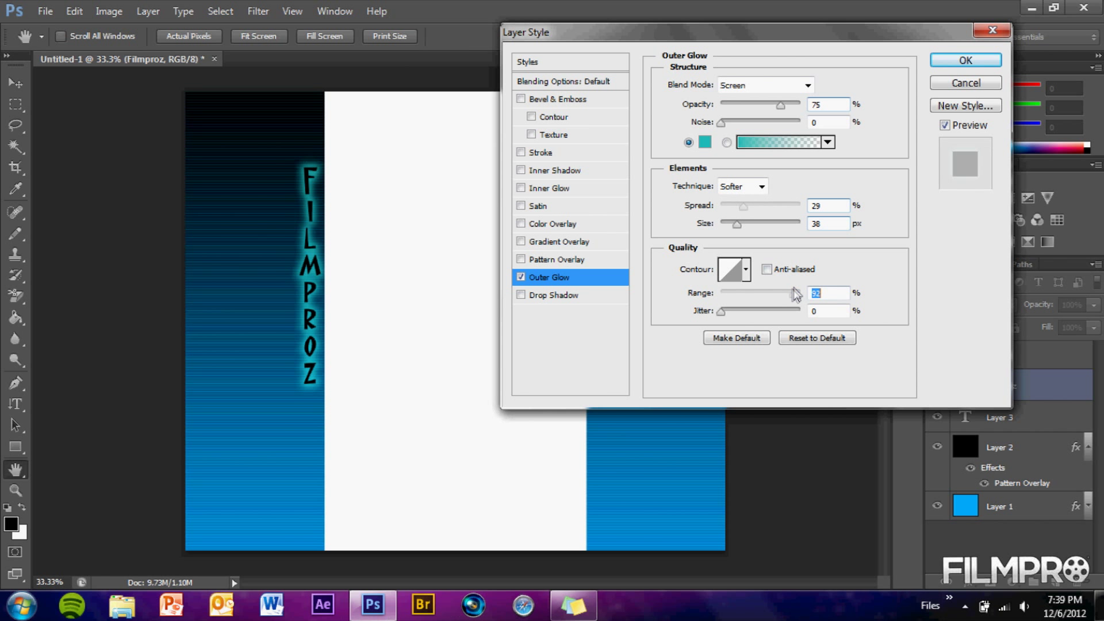
{"action": "left_click", "coordinate": [967, 60]}
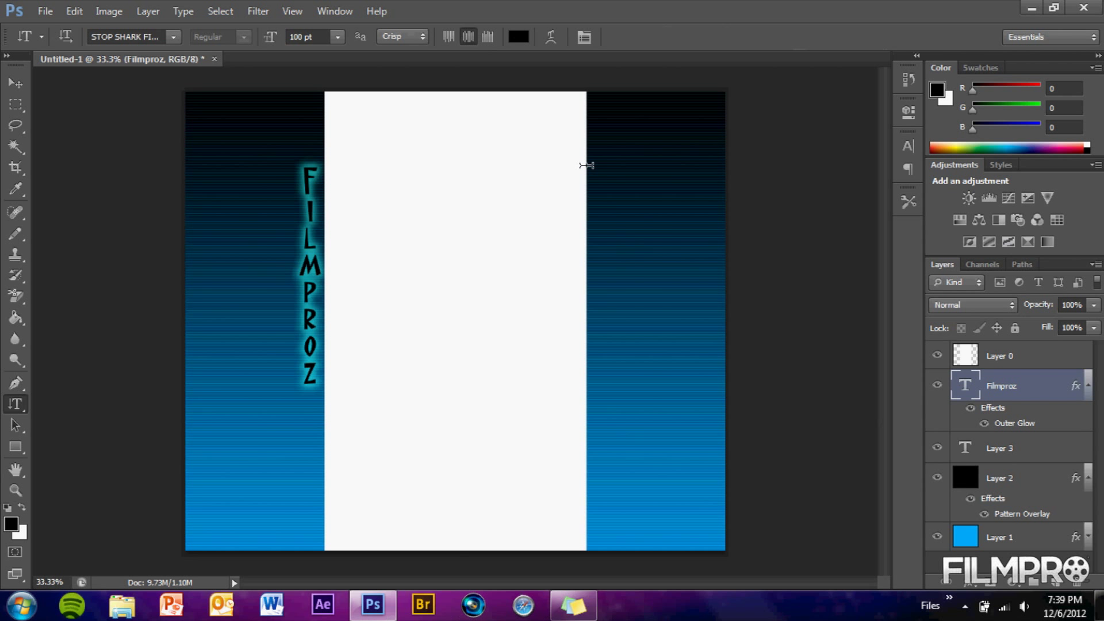
Type SUBSCRIBE as vertical lettering on the right strip.
{"action": "left_click_drag", "start_coordinate": [548, 170], "coordinate": [617, 466]}
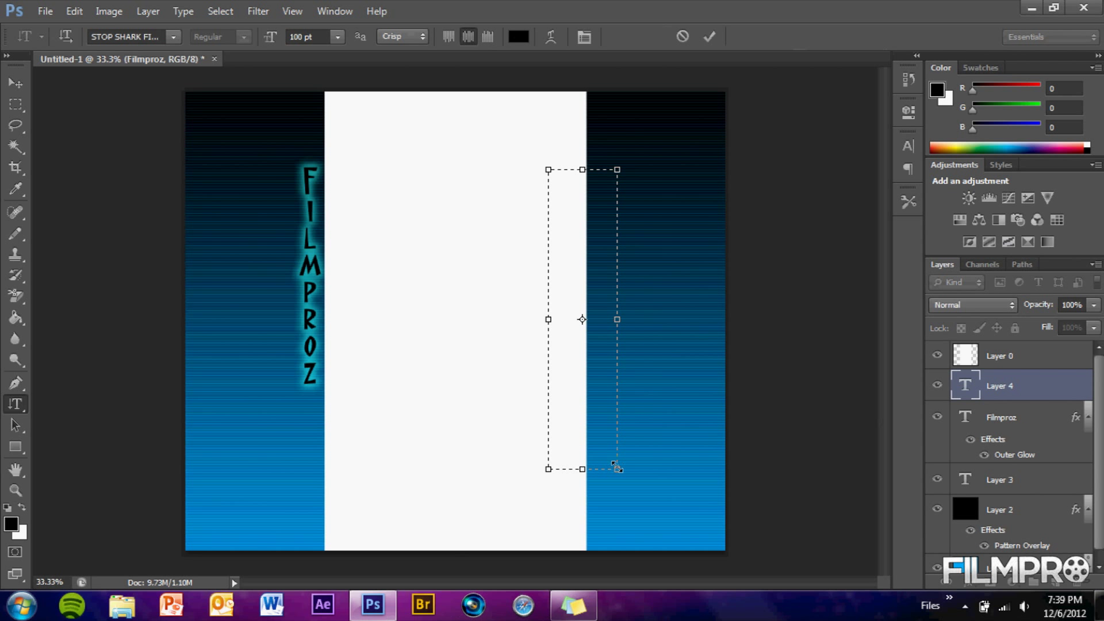
{"action": "type", "text": "SUBSC"}
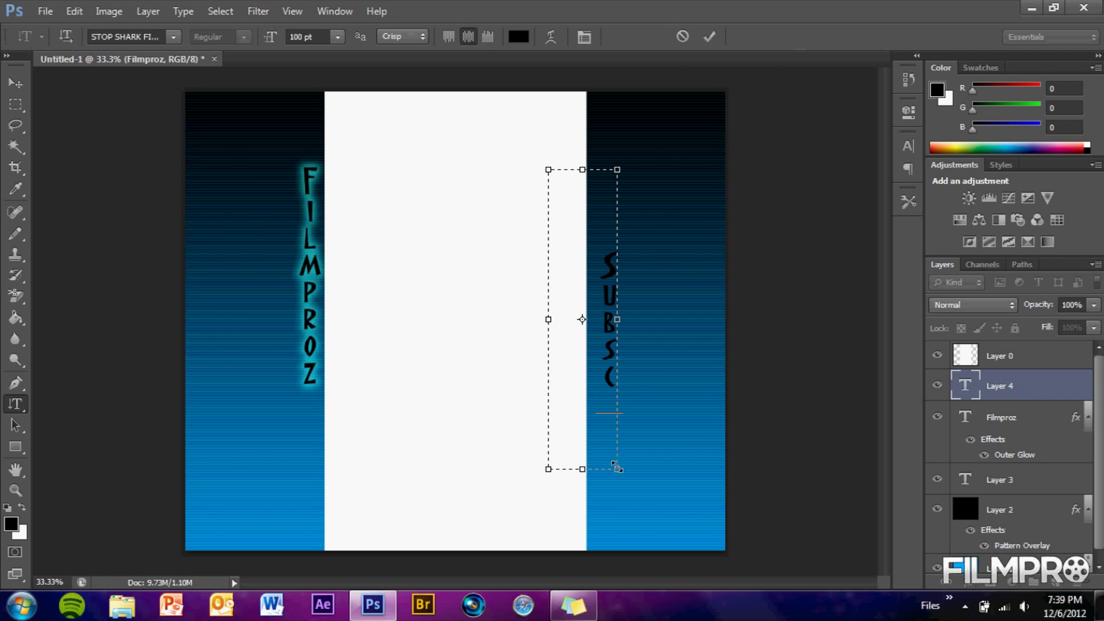
{"action": "type", "text": "RIBE!"}
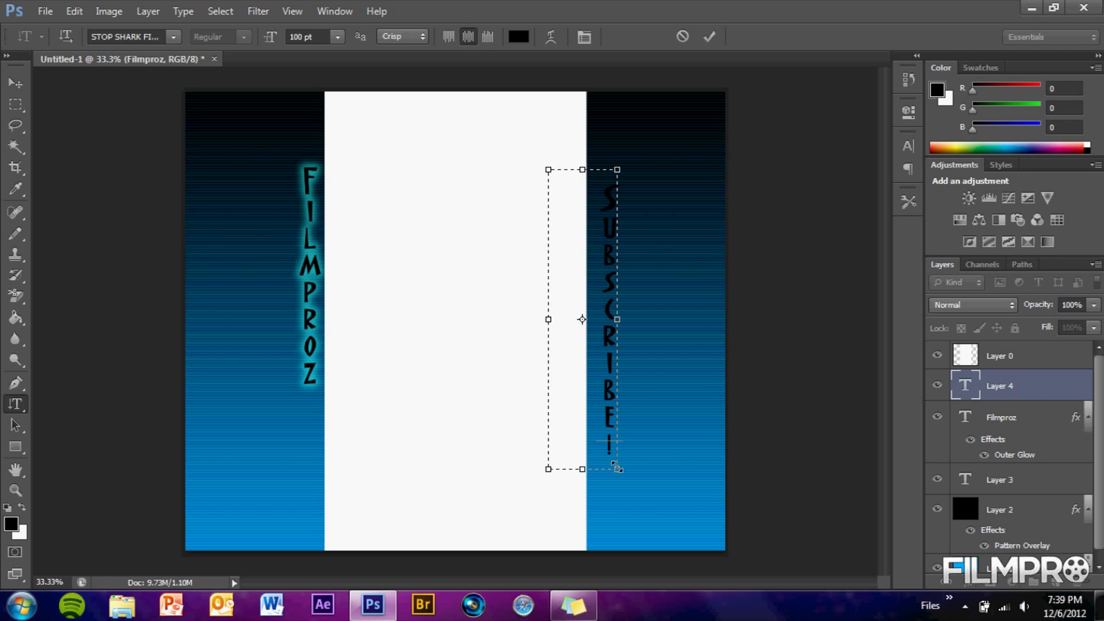
{"action": "key", "text": "BackSpace"}
{"action": "left_click", "coordinate": [1043, 391]}
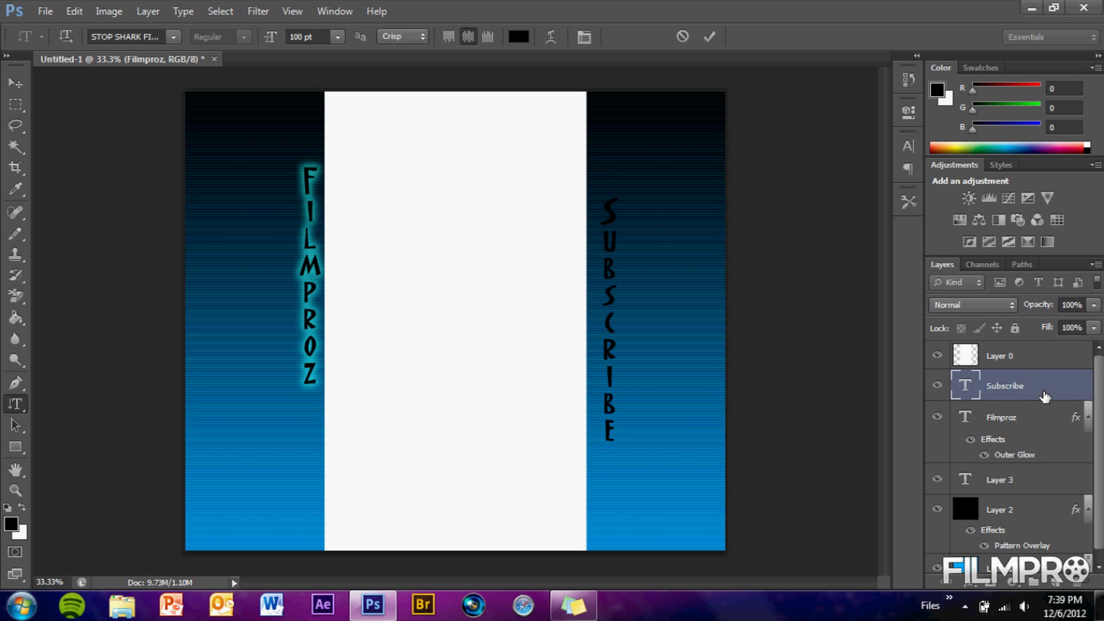
Enable Outer Glow on the Subscribe layer in pure yellow (ffff00).
{"action": "double_click", "coordinate": [1043, 396]}
{"action": "left_click", "coordinate": [572, 280]}
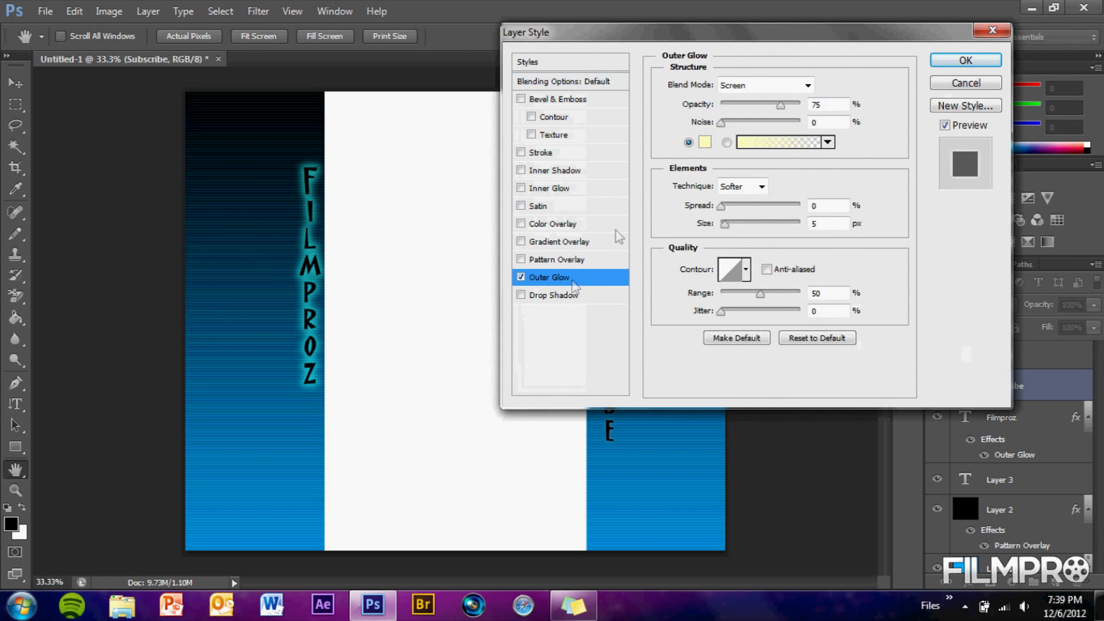
{"action": "left_click", "coordinate": [704, 142]}
{"action": "left_click", "coordinate": [539, 147]}
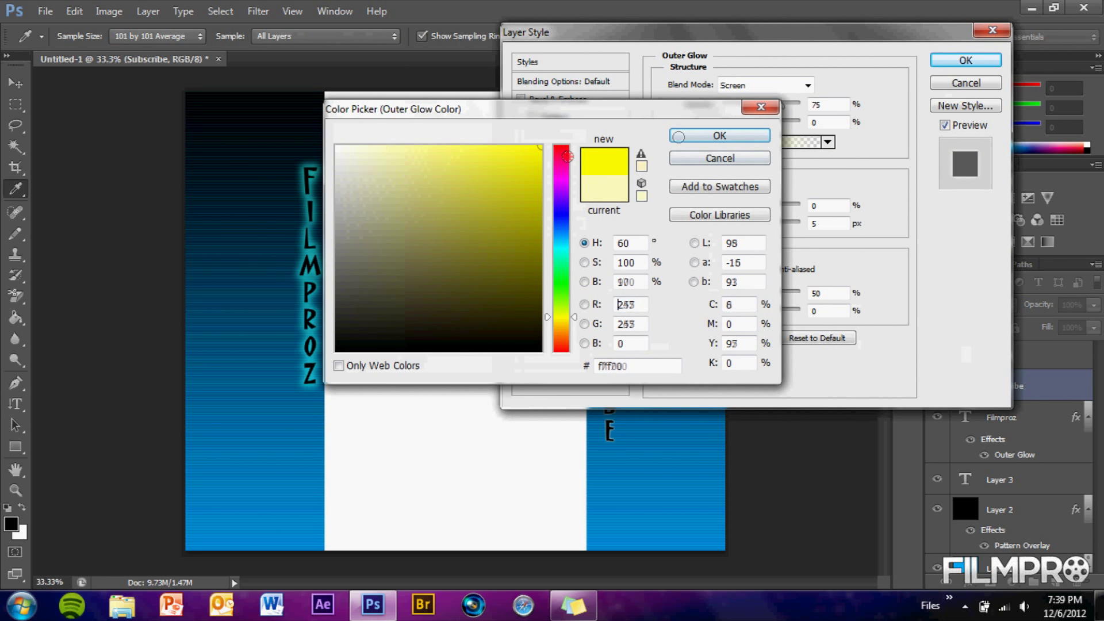
{"action": "left_click", "coordinate": [718, 137]}
Set the yellow glow to Spread 29%, Size 68 px and Range 100%, then apply.
{"action": "left_click_drag", "start_coordinate": [744, 43], "coordinate": [915, 59]}
{"action": "left_click_drag", "start_coordinate": [893, 220], "coordinate": [915, 238]}
{"action": "left_click", "coordinate": [927, 309]}
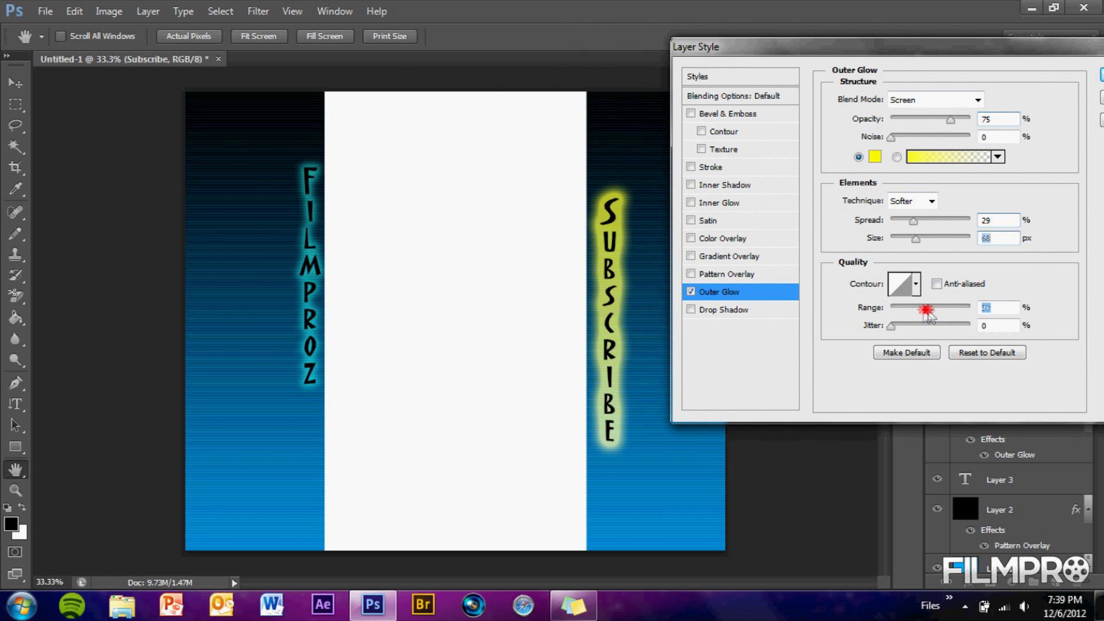
{"action": "left_click_drag", "start_coordinate": [927, 310], "coordinate": [971, 310]}
{"action": "left_click_drag", "start_coordinate": [1030, 60], "coordinate": [889, 60]}
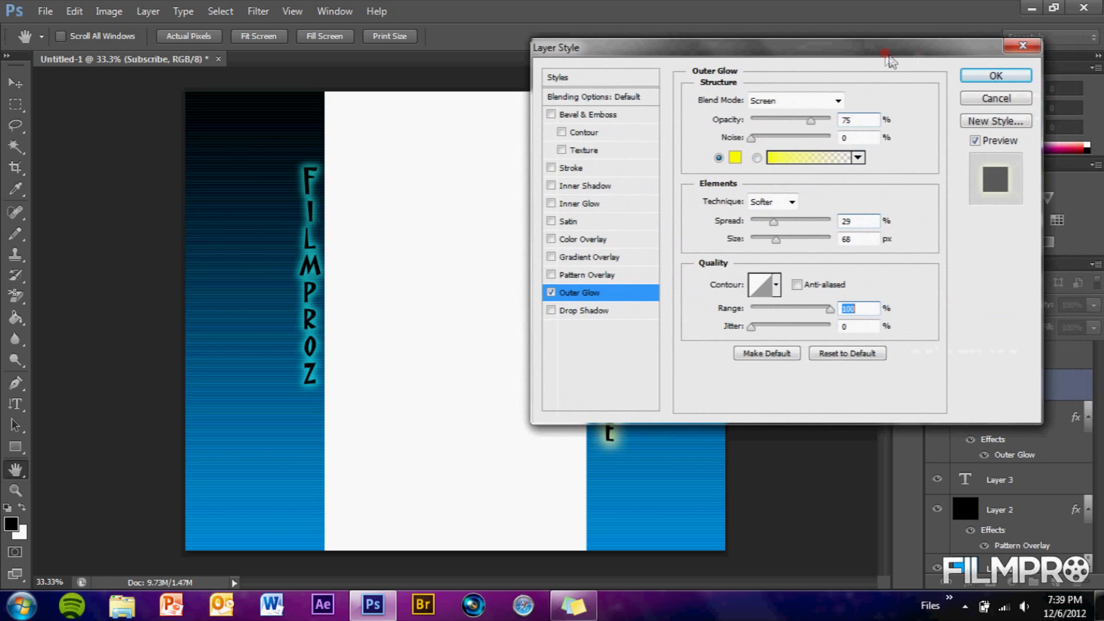
{"action": "left_click", "coordinate": [977, 76]}
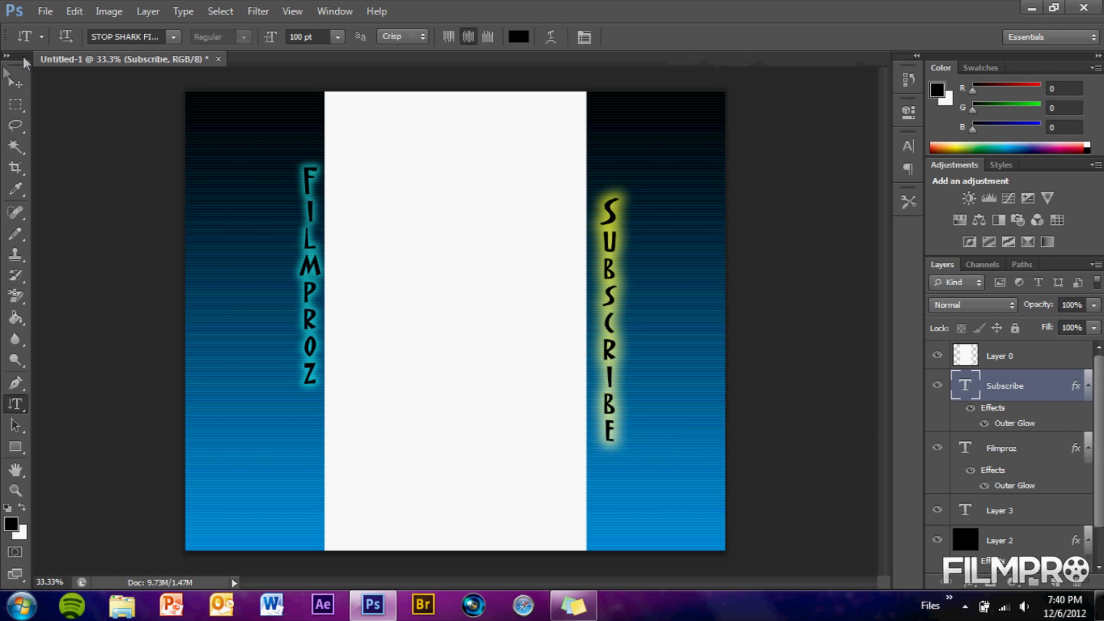
Drag the SUBSCRIBE lettering higher up the right strip with the Move tool.
{"action": "left_click", "coordinate": [16, 83]}
{"action": "left_click_drag", "start_coordinate": [628, 320], "coordinate": [623, 276]}
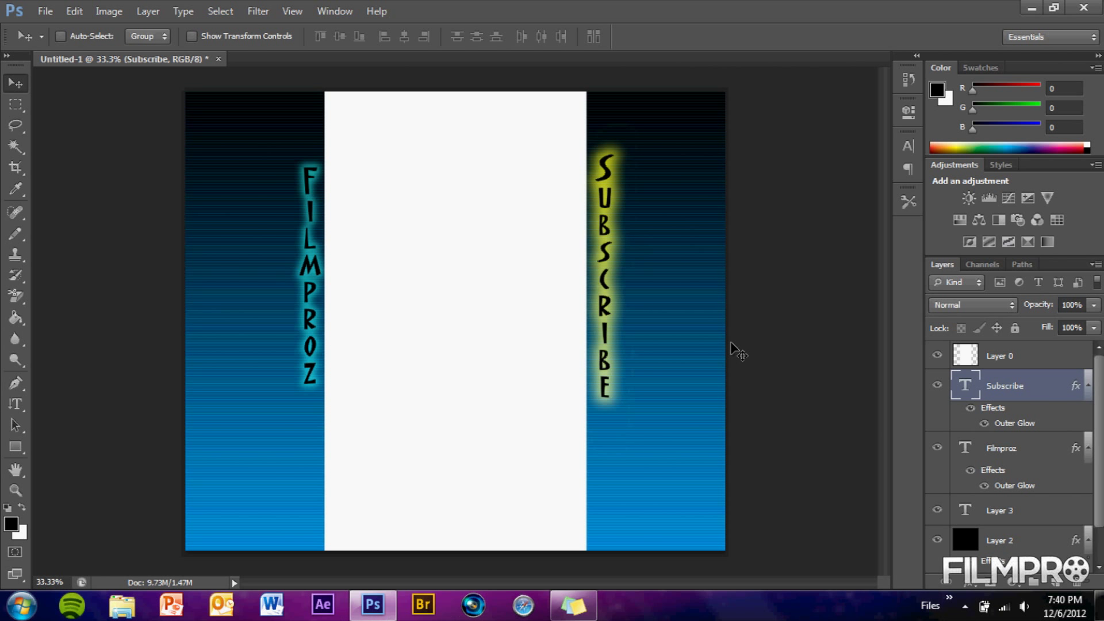